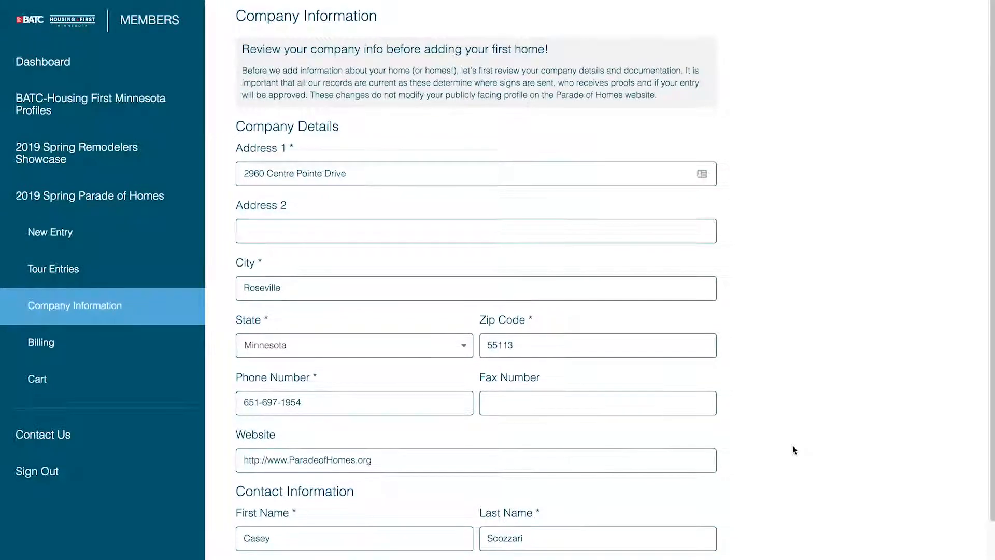
Step: Scroll down to the Participation Agreement, tick Agree, and save the company information
scroll(797, 468, down, 2)
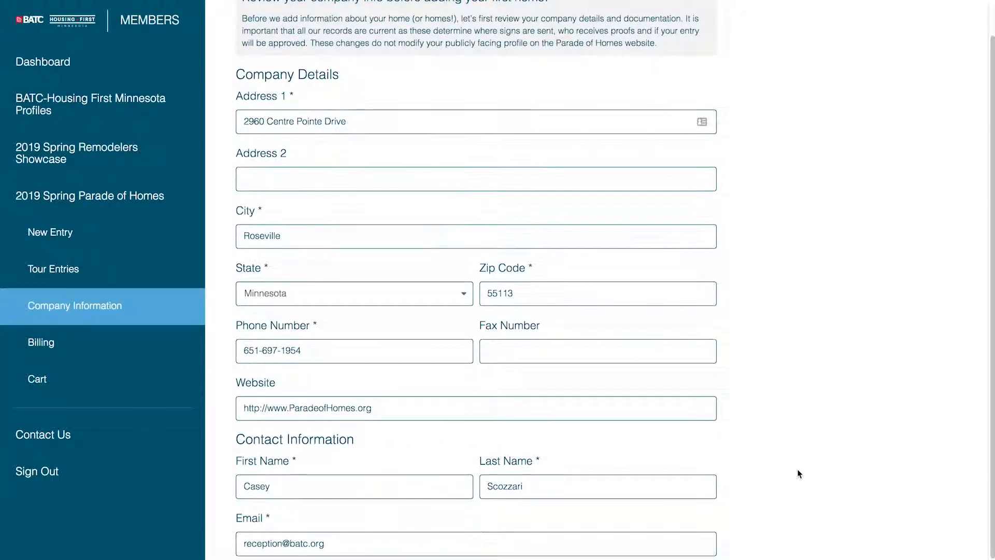
scroll(798, 474, down, 3)
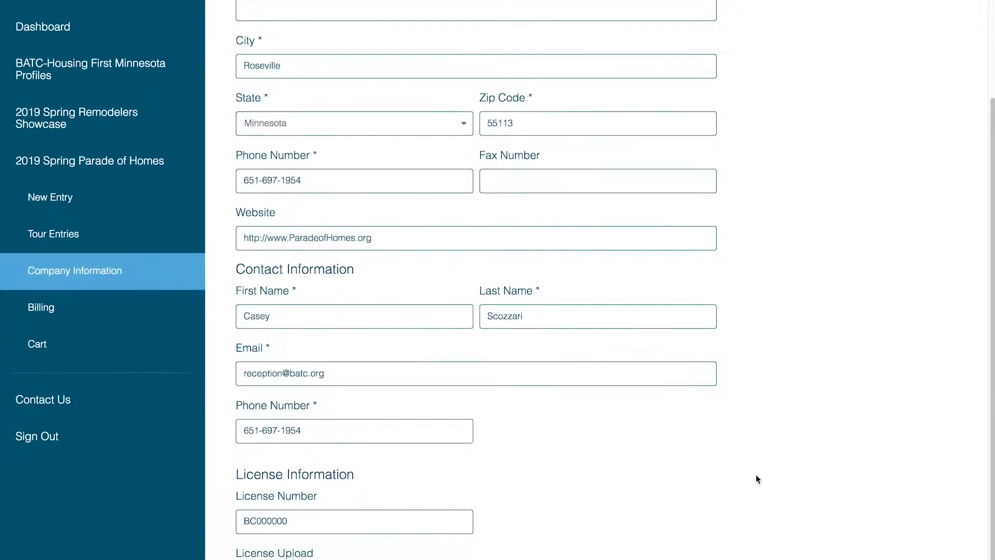
scroll(757, 478, down, 6)
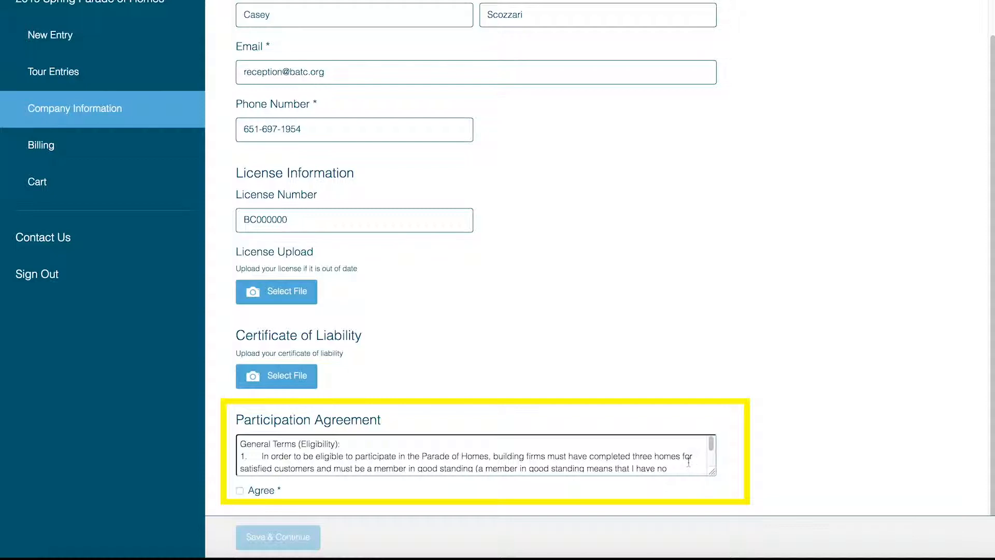
scroll(676, 454, down, 1)
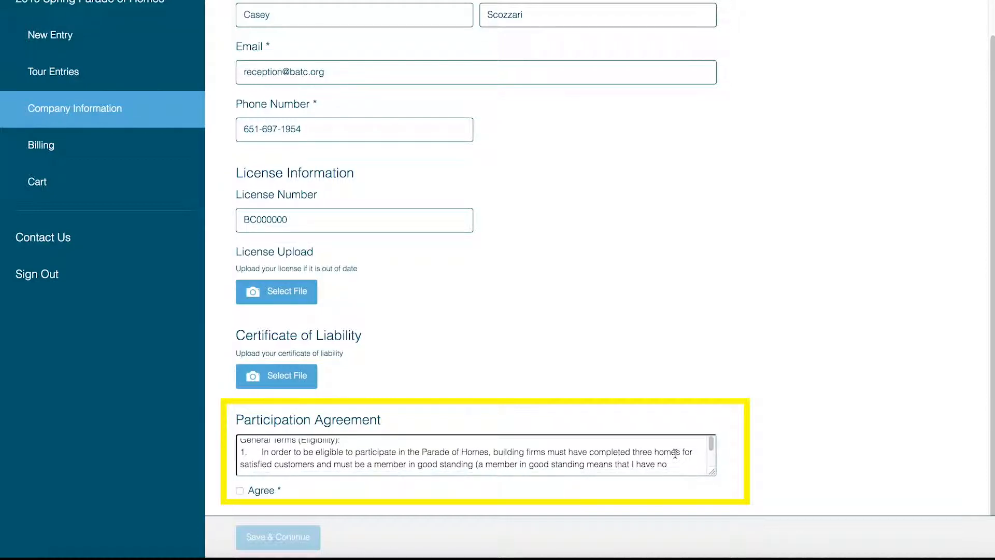
scroll(675, 454, down, 3)
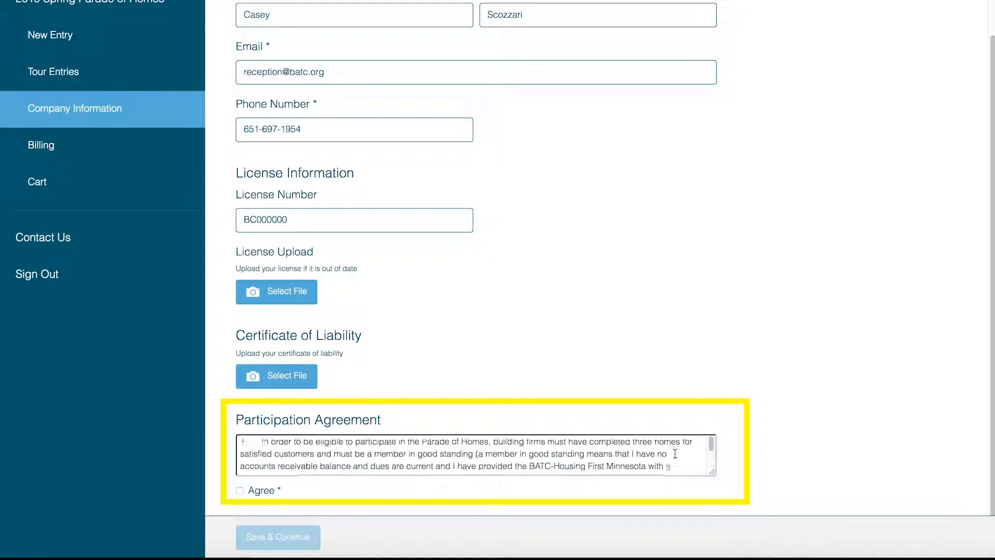
scroll(675, 454, down, 10)
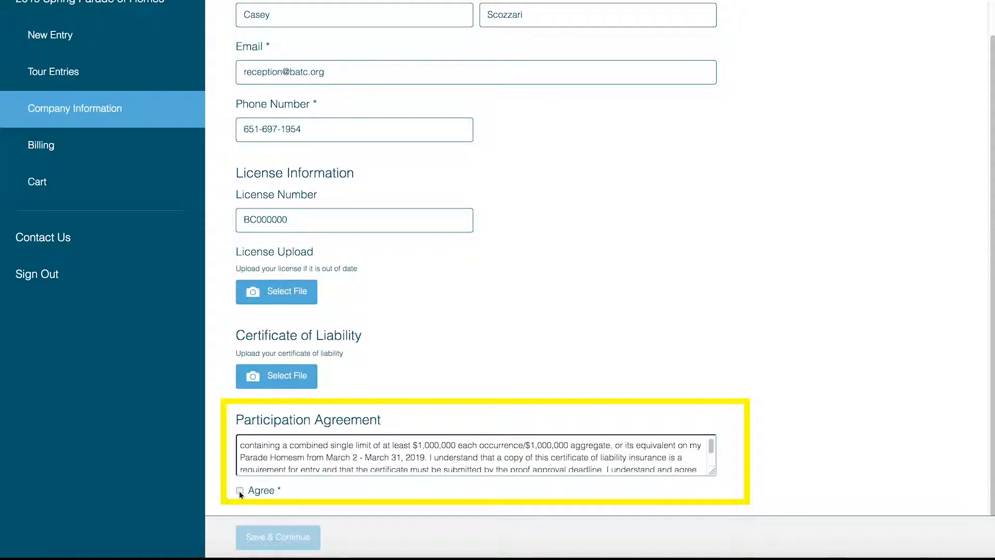
click(239, 491)
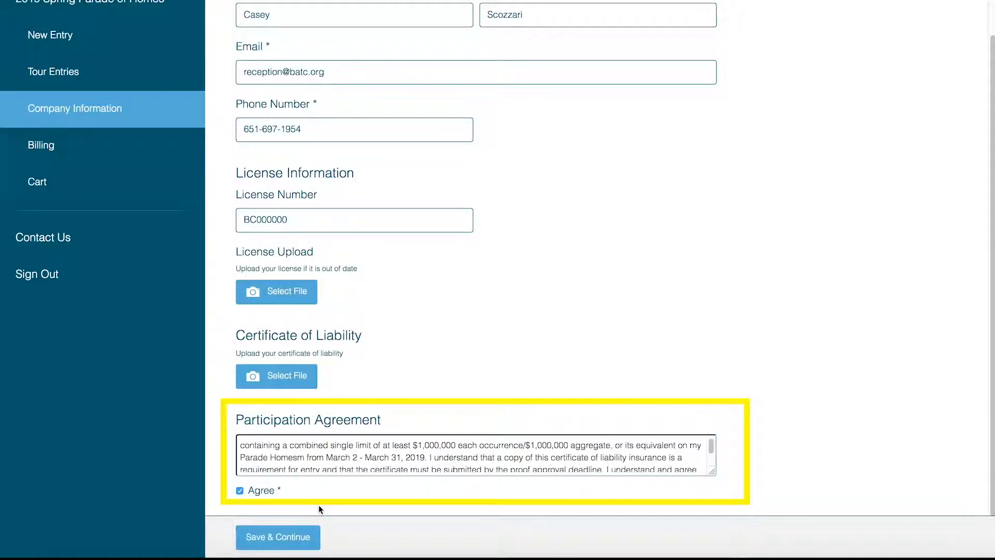
click(290, 545)
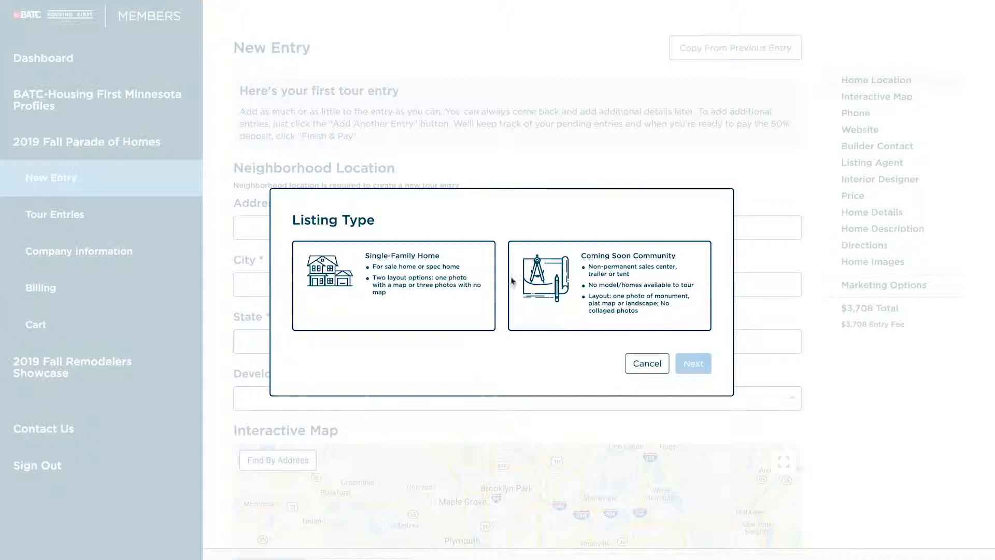
Step: Choose Single-Family Home as the listing type, then compare print layouts Option A and Option B
click(406, 288)
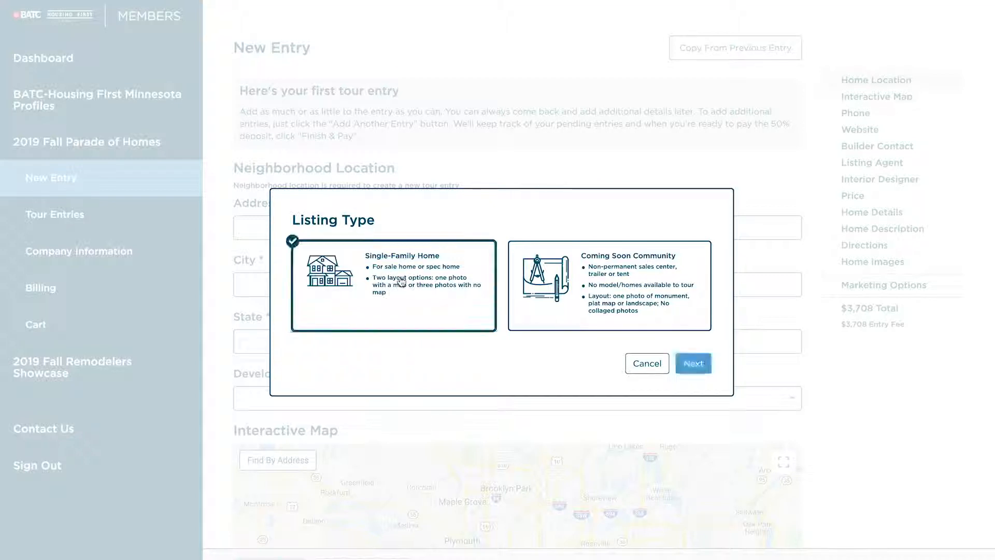
click(694, 365)
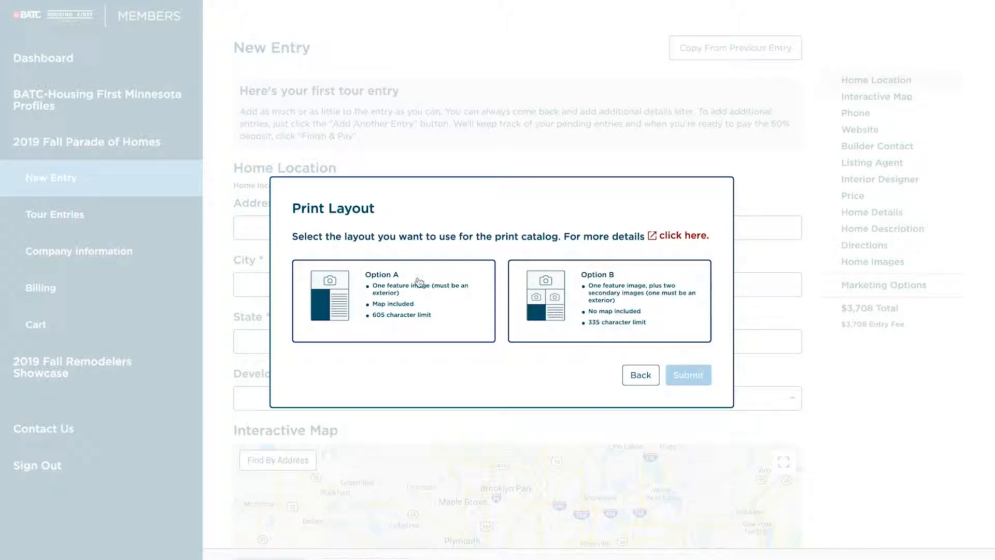
click(392, 297)
click(585, 286)
click(674, 239)
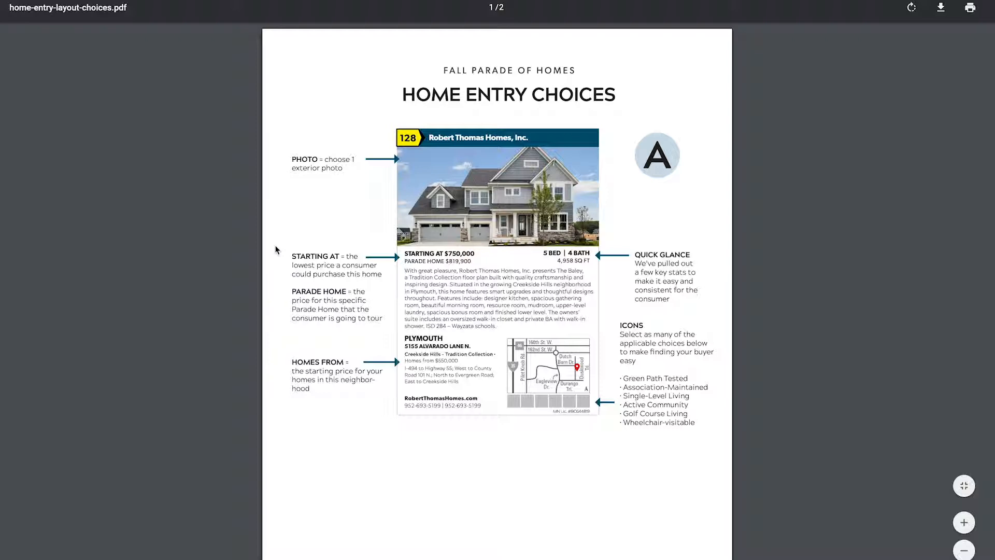
scroll(287, 269, down, 10)
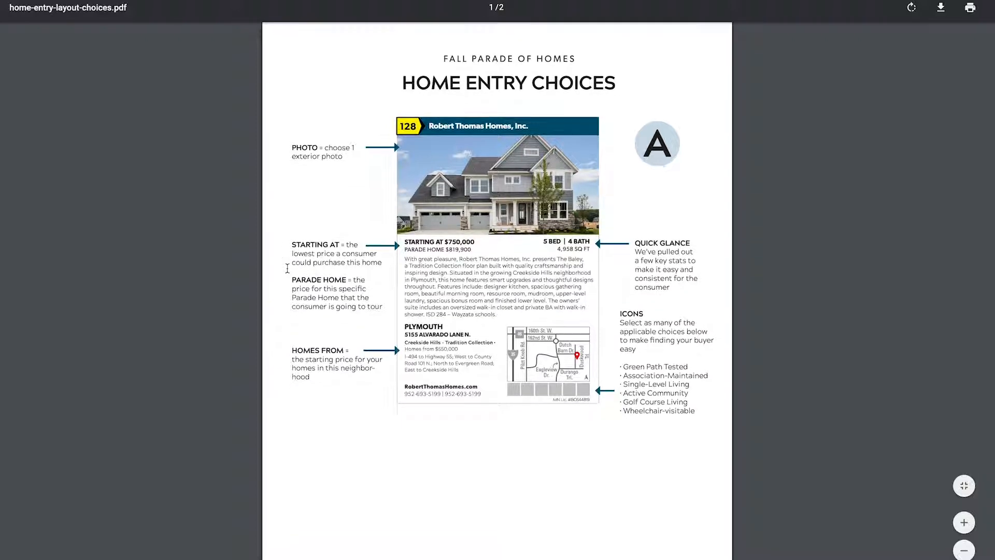
scroll(289, 279, down, 1)
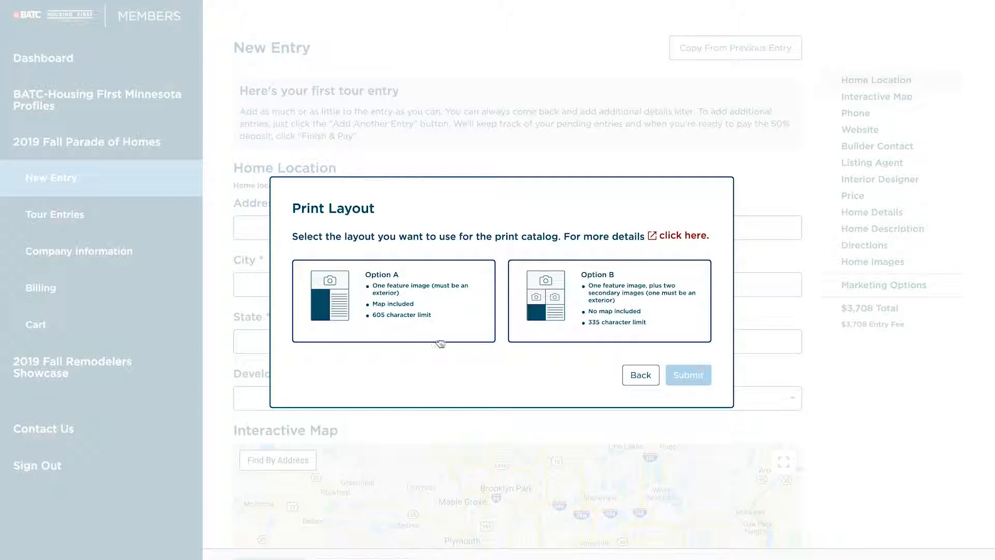
Step: Select print layout Option B and submit it
click(616, 296)
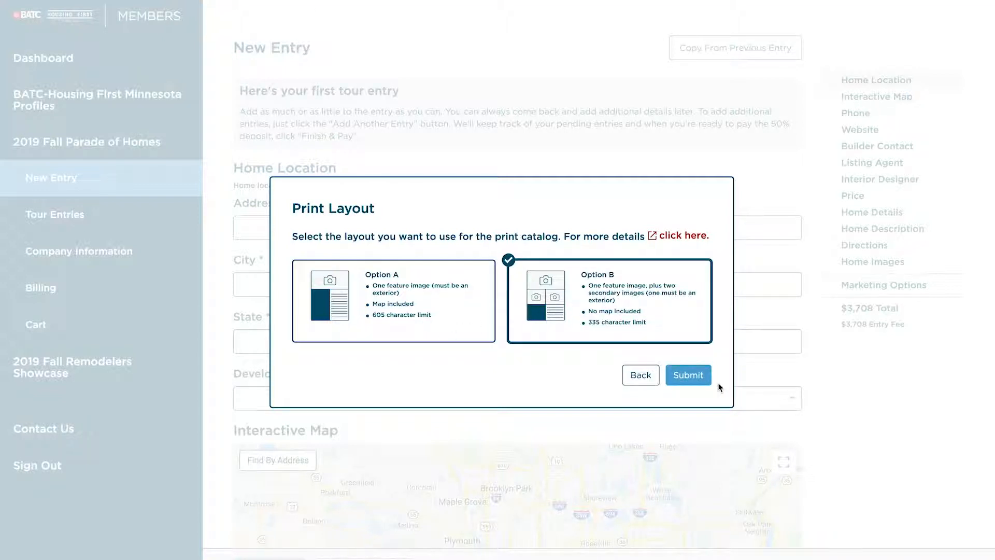
click(695, 381)
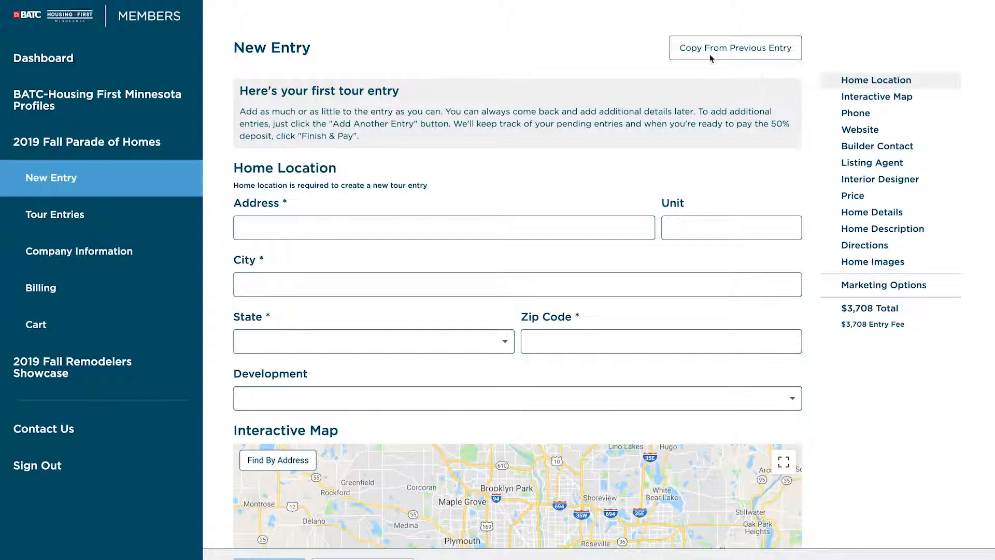
click(744, 53)
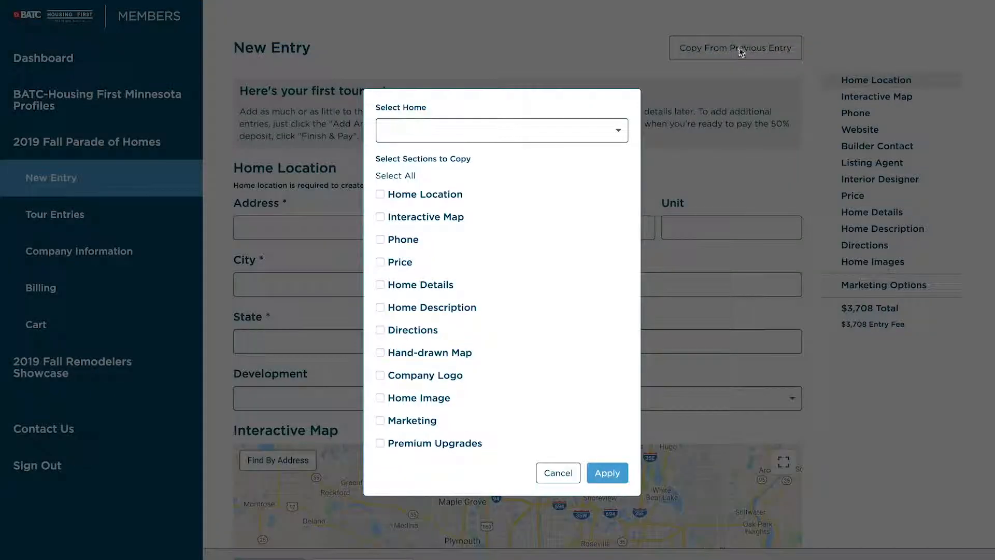
click(596, 134)
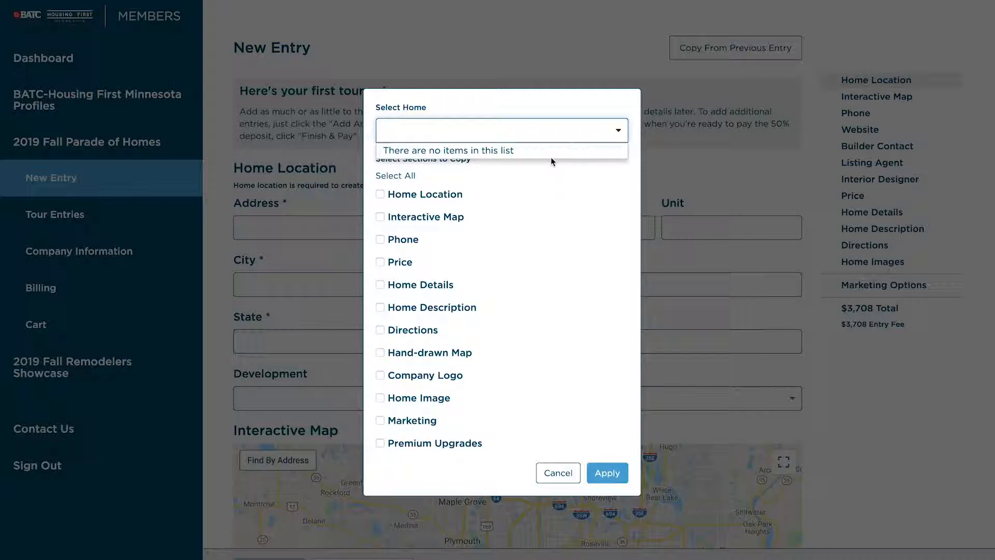
click(521, 172)
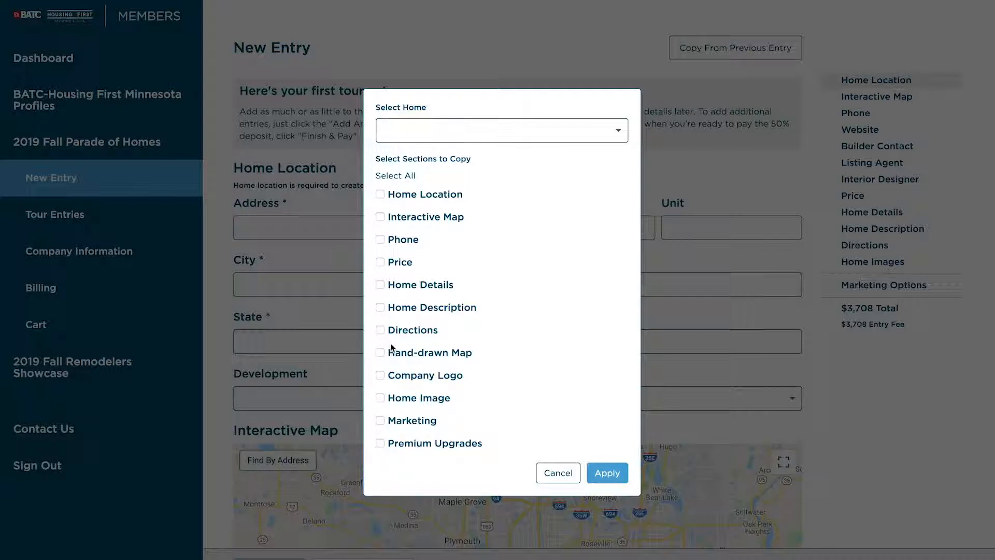
click(381, 194)
click(380, 218)
click(380, 330)
click(380, 352)
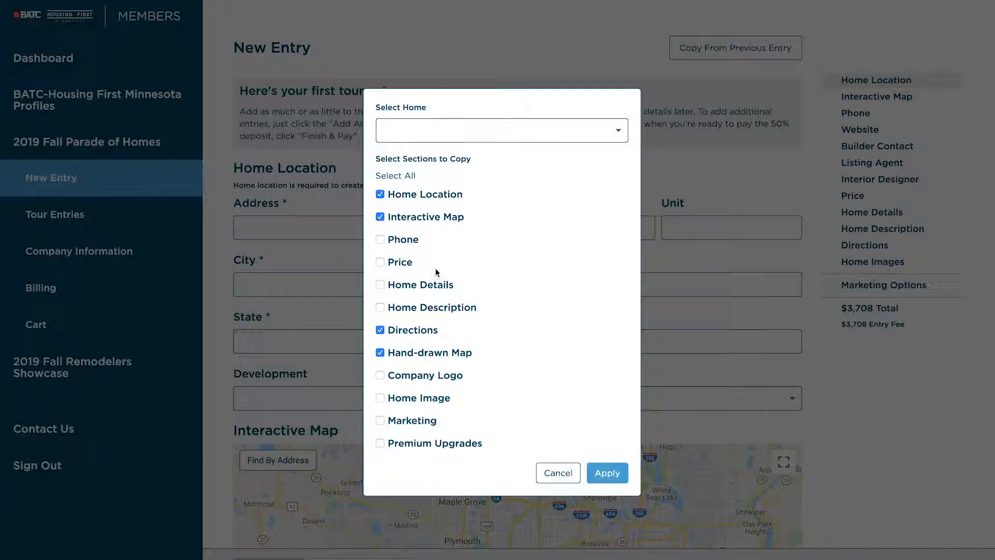
click(547, 474)
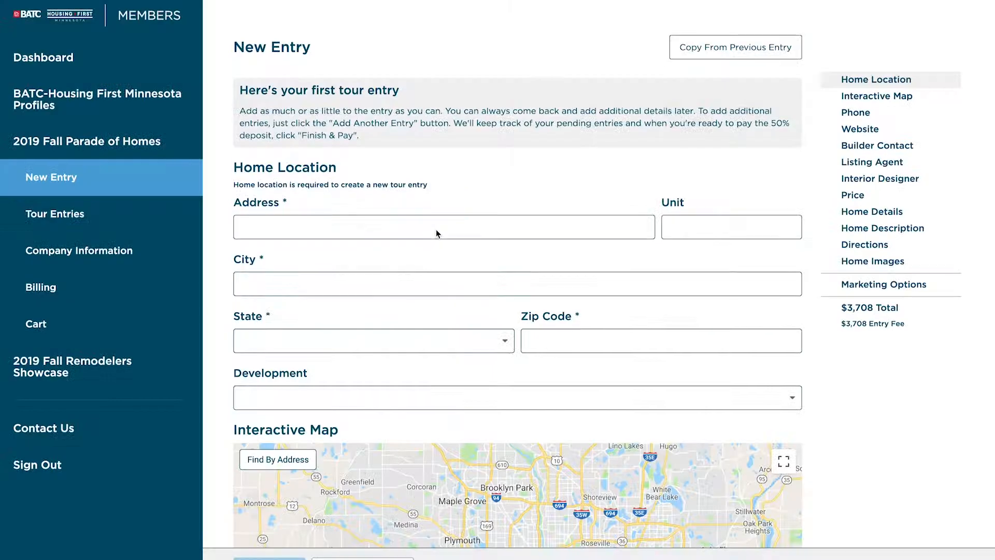
click(302, 227)
click(295, 258)
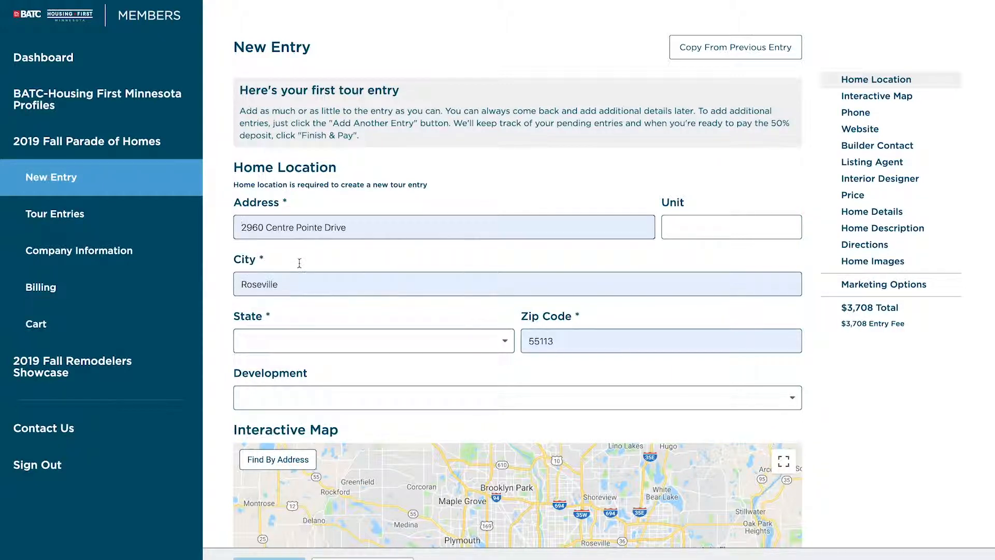
click(318, 340)
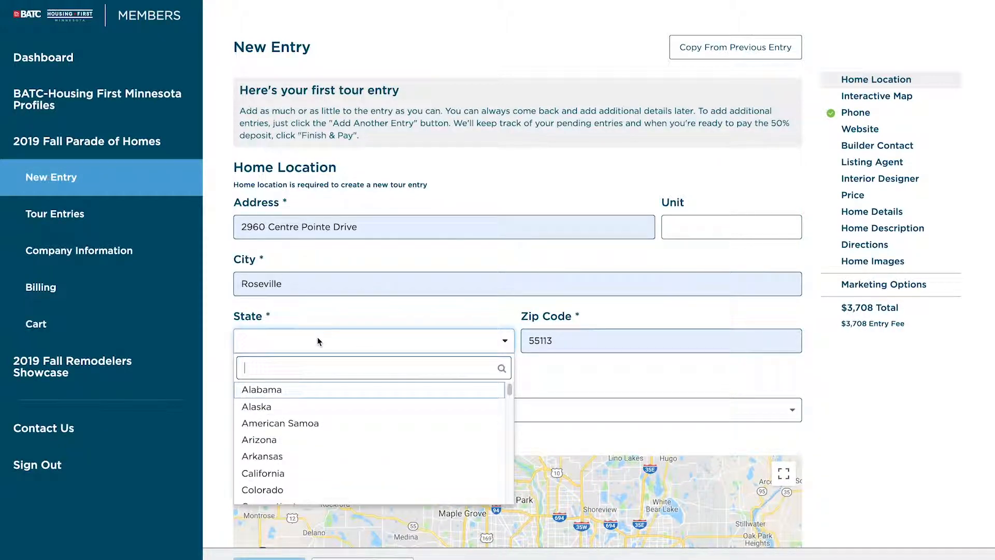
text(Min)
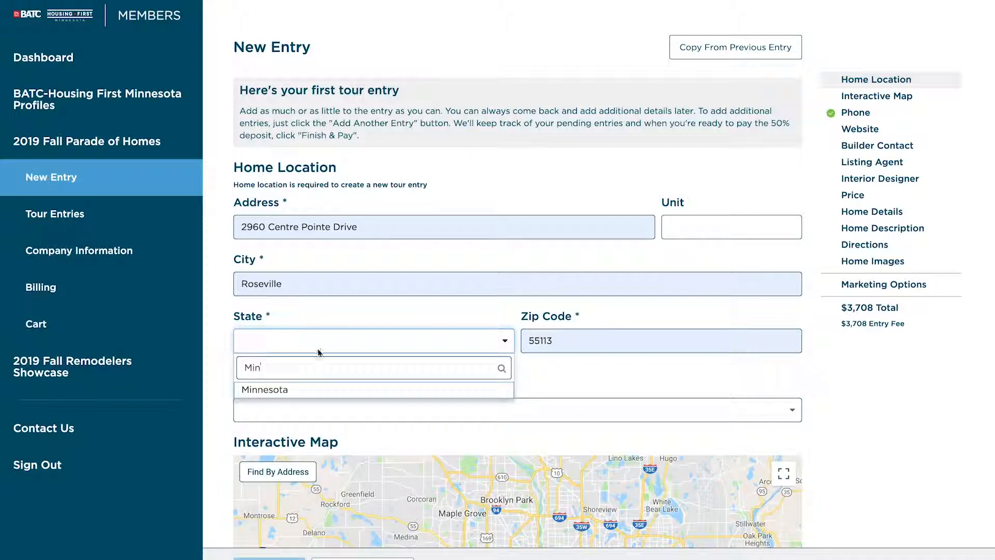
click(303, 391)
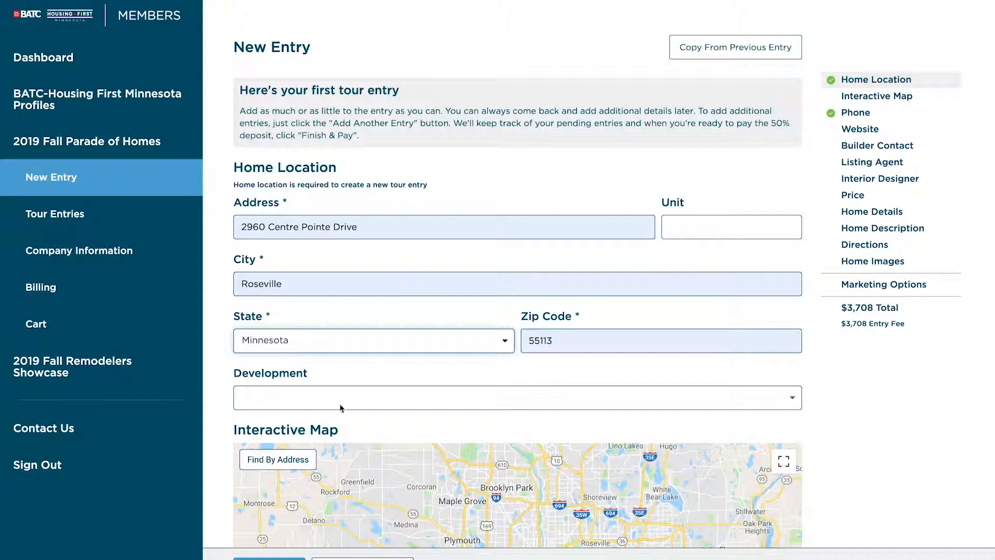
click(263, 403)
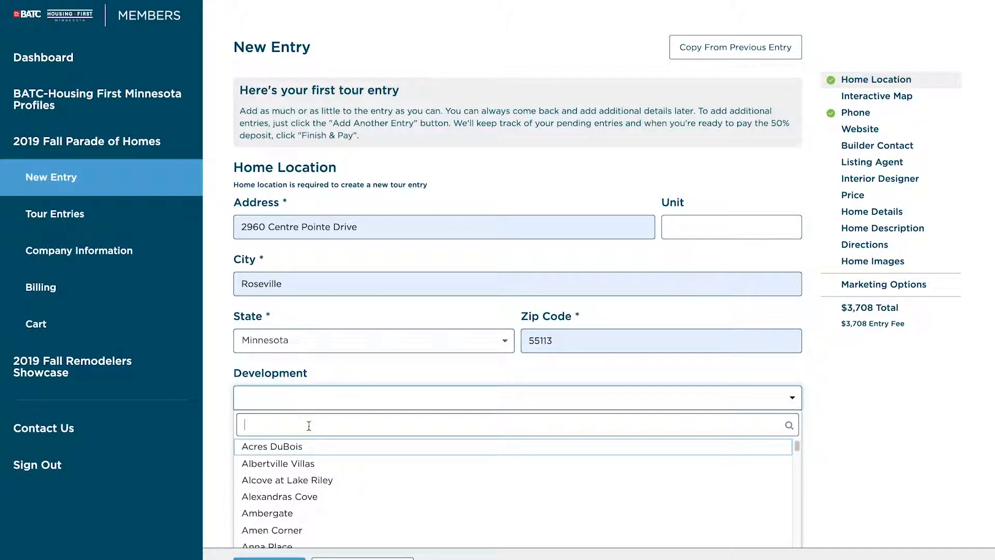
click(228, 439)
scroll(227, 440, down, 2)
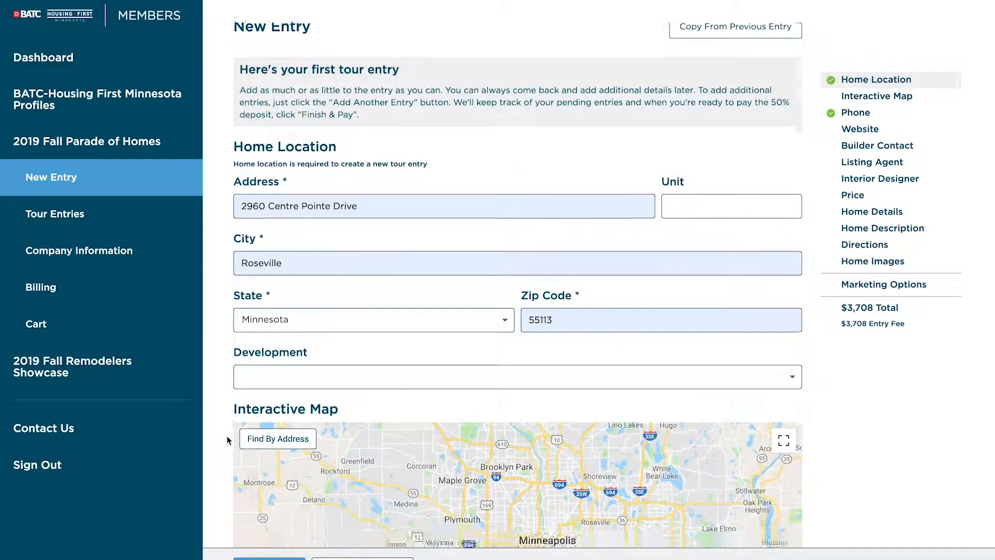
scroll(227, 440, down, 5)
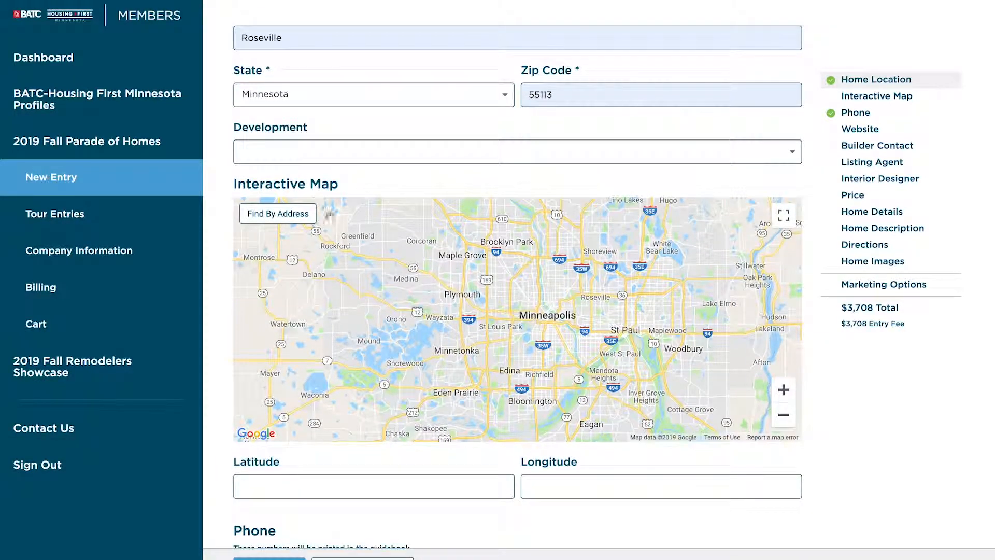
click(280, 213)
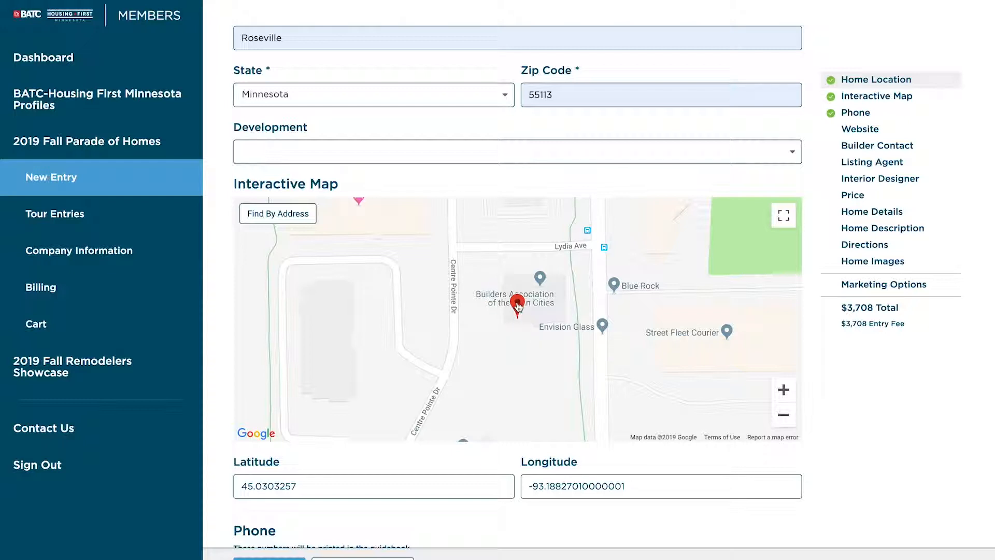
click(518, 304)
drag(518, 304, 437, 275)
click(784, 416)
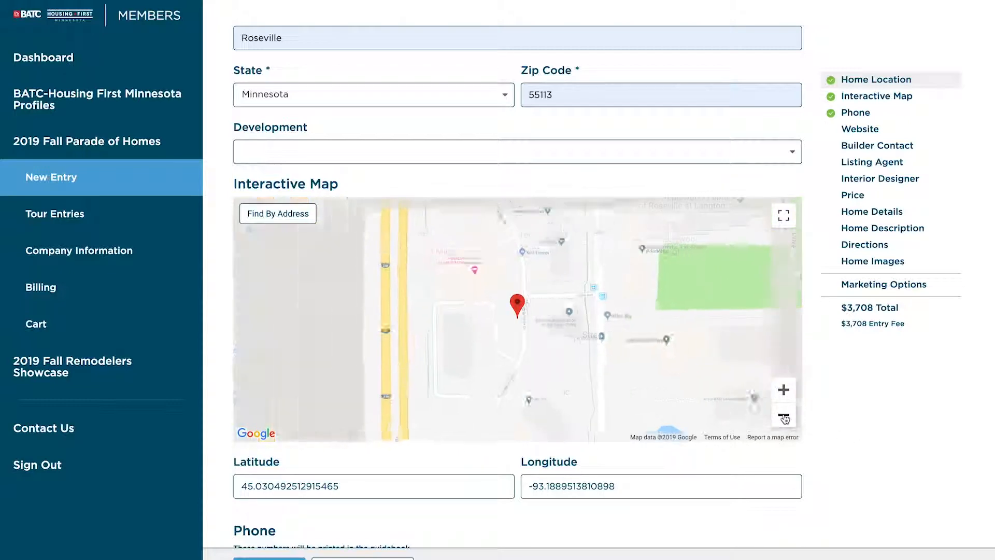
click(783, 416)
drag(640, 306, 562, 356)
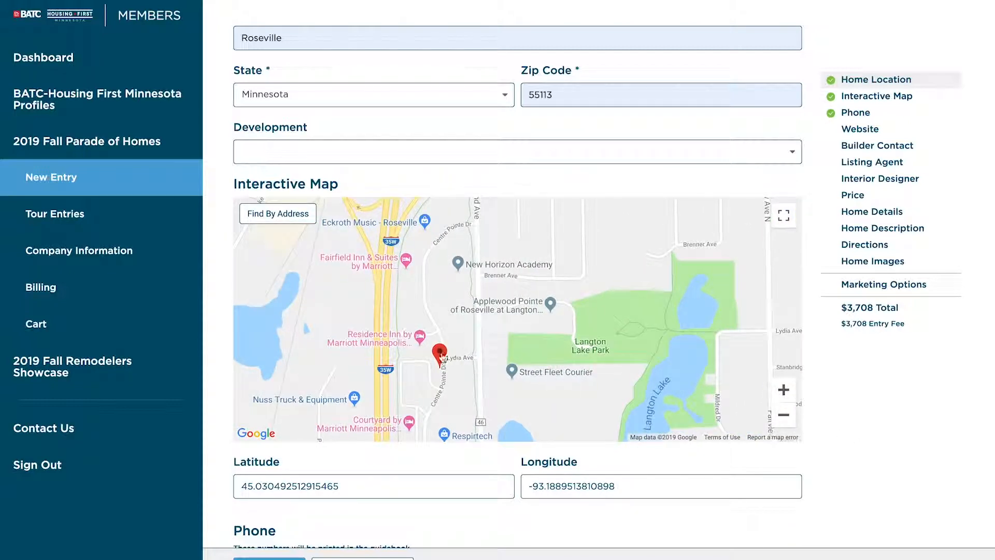
drag(443, 348, 658, 253)
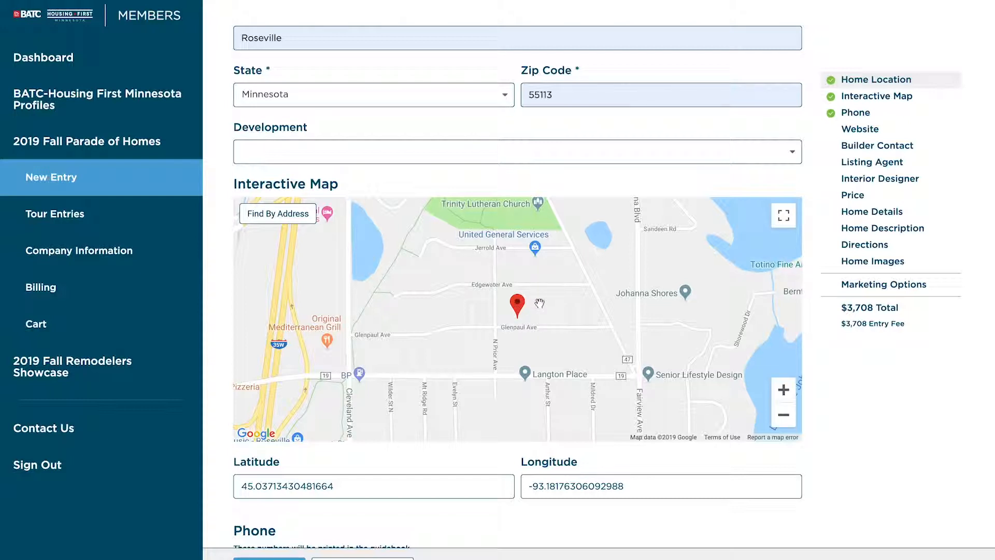
scroll(637, 490, down, 2)
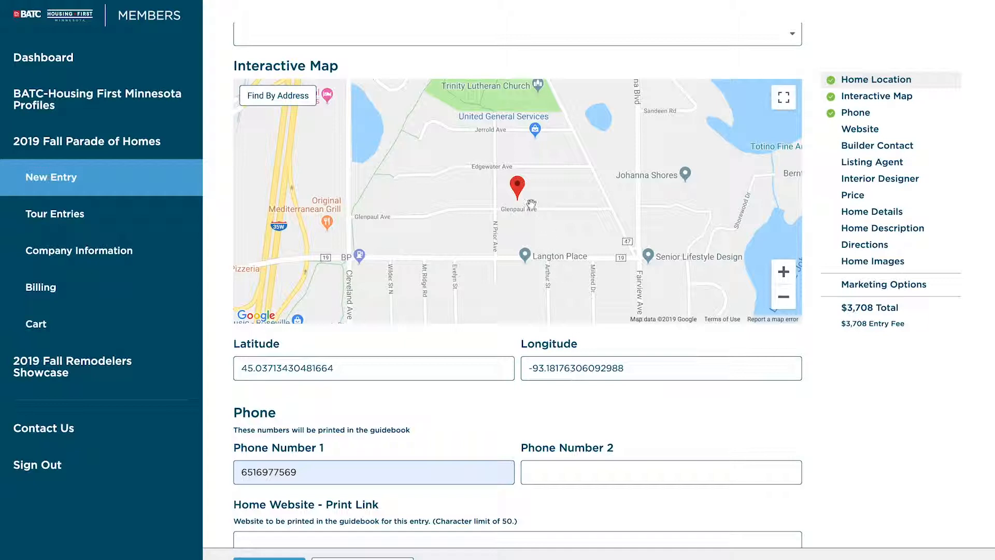
mouse_move(521, 193)
mouse_down()
mouse_move(475, 193)
mouse_move(534, 221)
mouse_up()
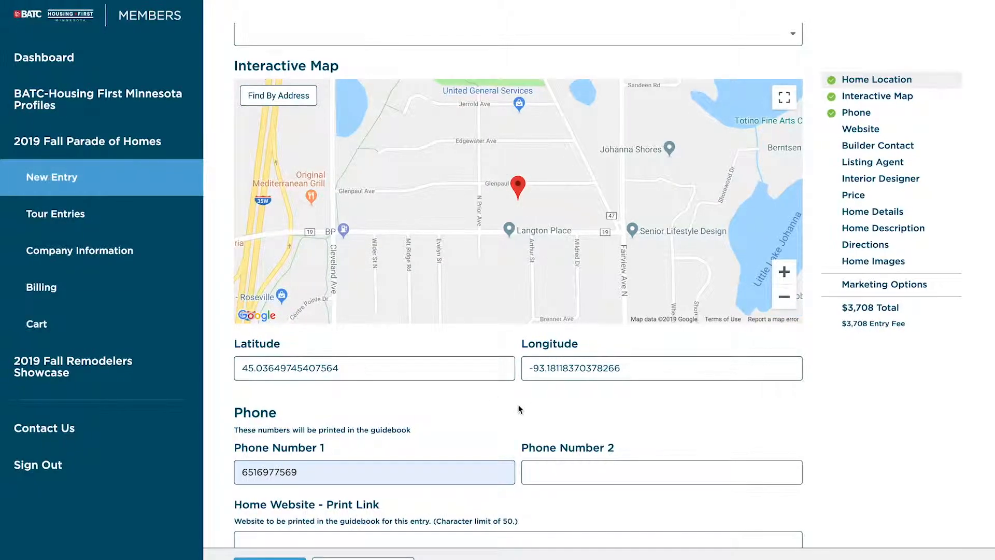
scroll(518, 405, down, 2)
Step: Scroll down past Phone and Home Website to the blank Builder Contact section
scroll(517, 410, down, 5)
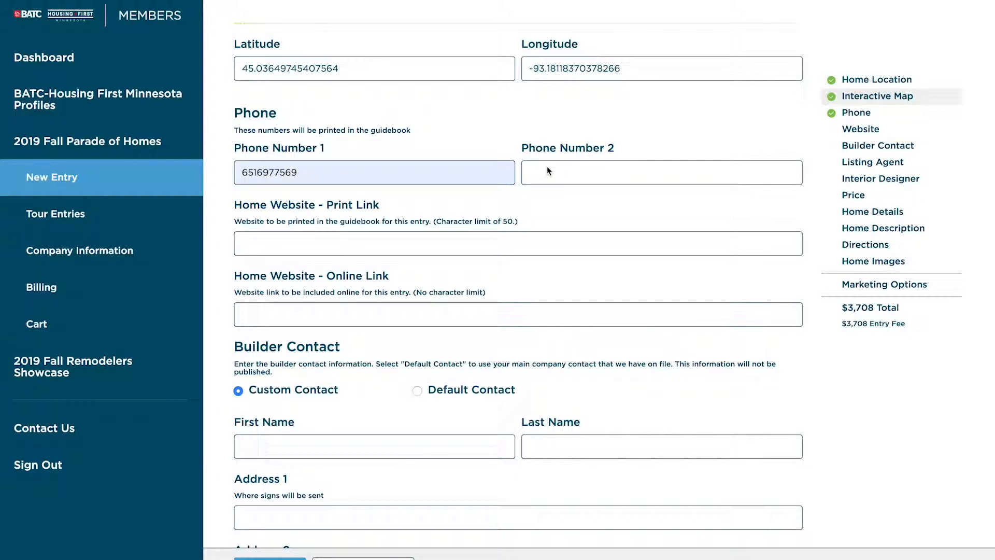
scroll(480, 248, down, 2)
scroll(479, 243, down, 2)
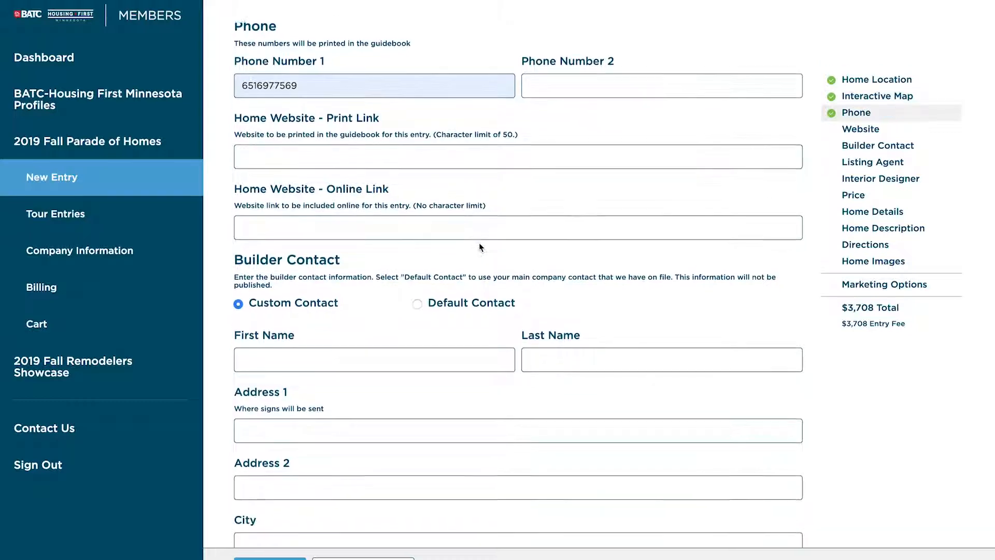
scroll(470, 240, down, 2)
scroll(470, 240, down, 1)
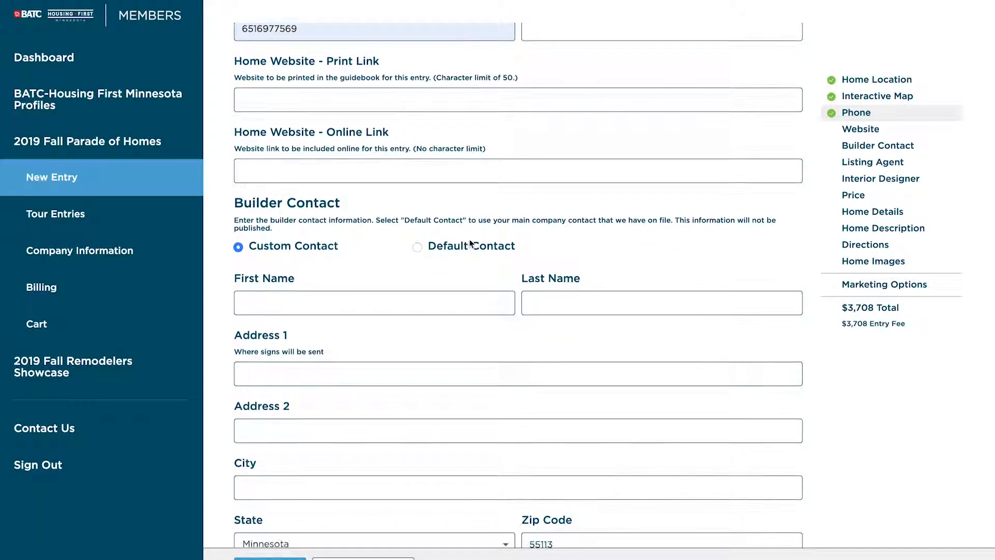
scroll(469, 241, down, 1)
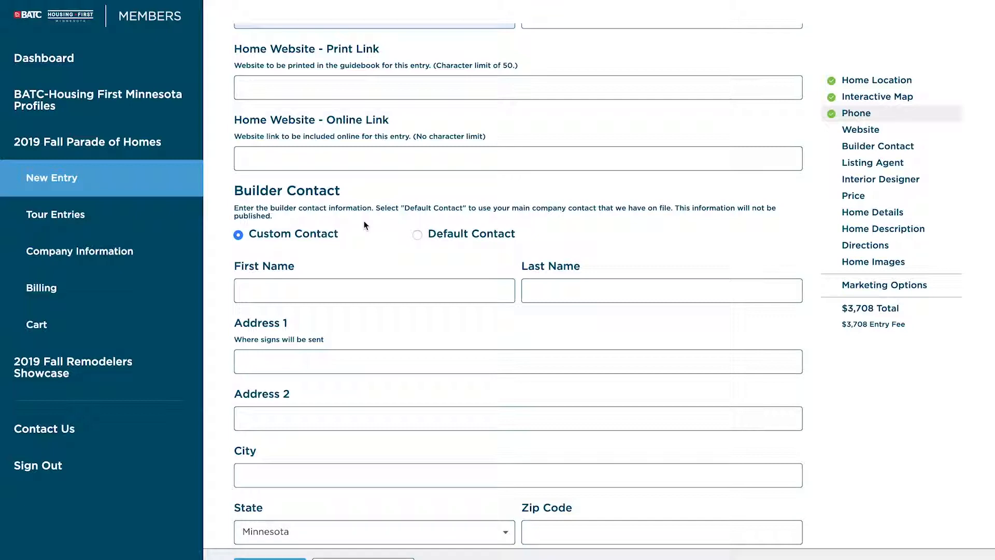
scroll(378, 258, down, 2)
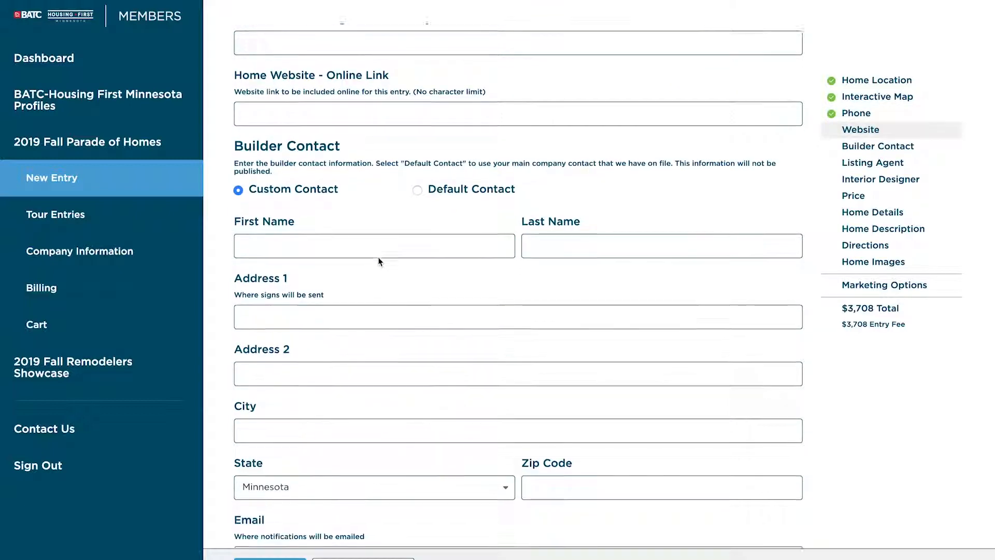
scroll(379, 259, down, 1)
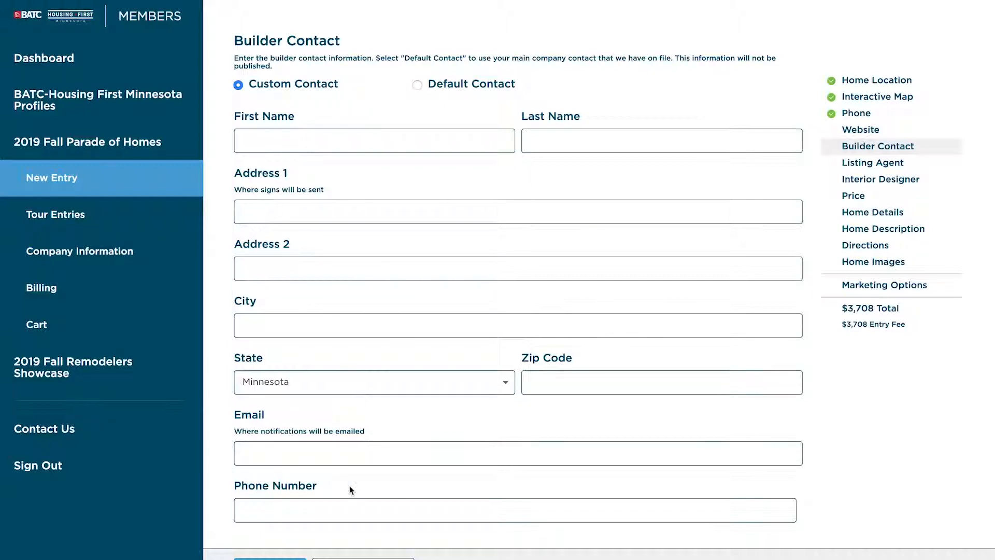
Step: Switch from Default back to Custom Contact and autofill the builder's name, address, city, zip and phone
click(458, 87)
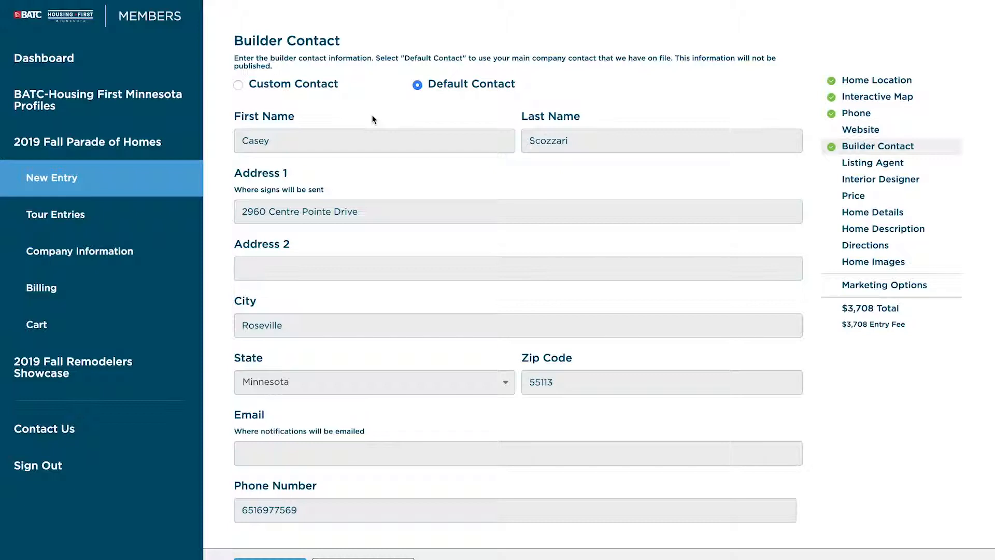
click(275, 87)
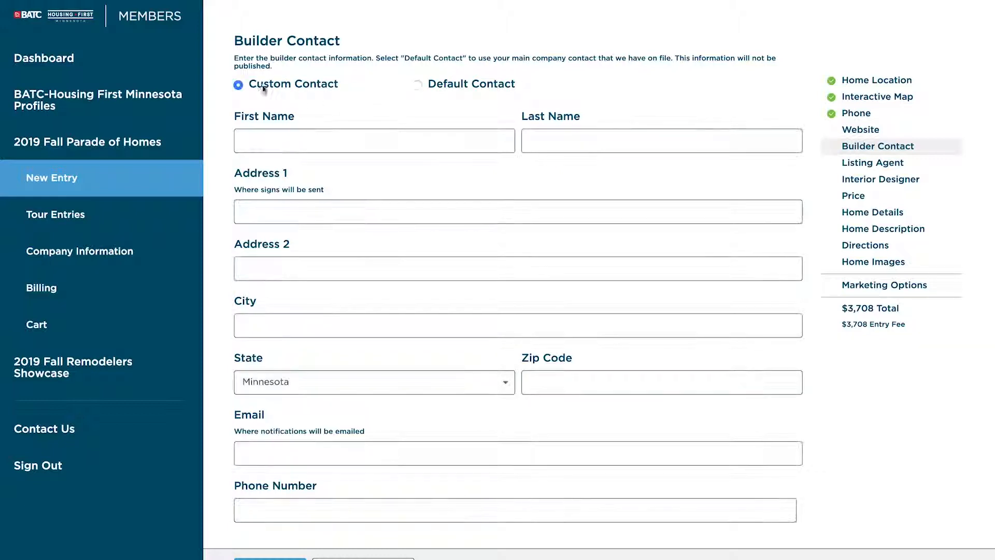
click(311, 142)
click(324, 177)
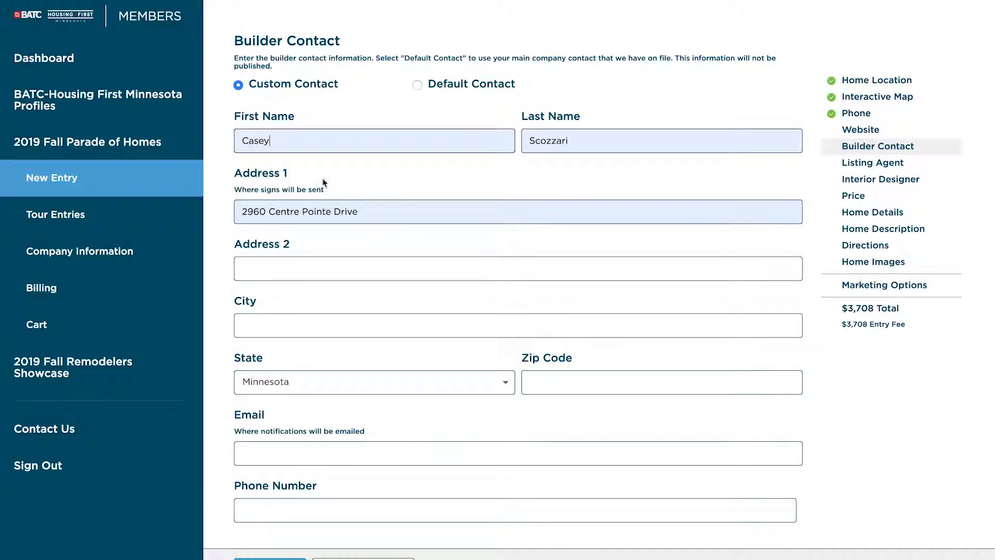
click(288, 329)
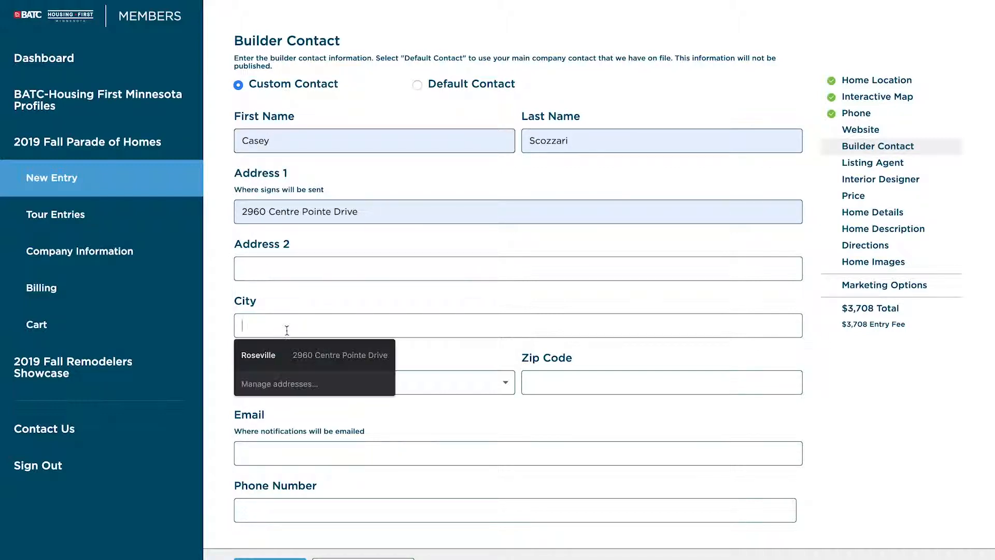
click(284, 358)
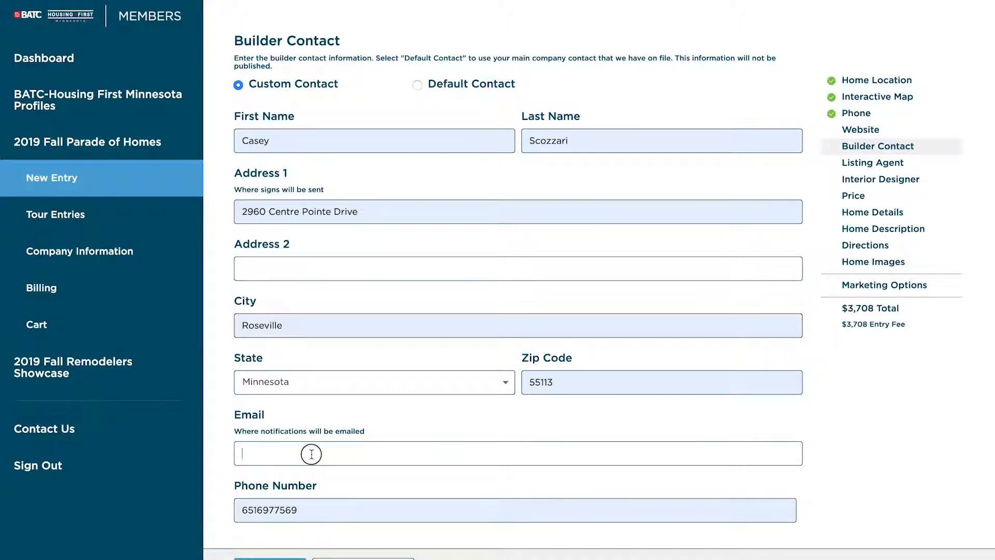
Step: Scroll past Listing Agent, Interior Designer and Price to Home details, leaving both price fields empty
scroll(327, 503, down, 4)
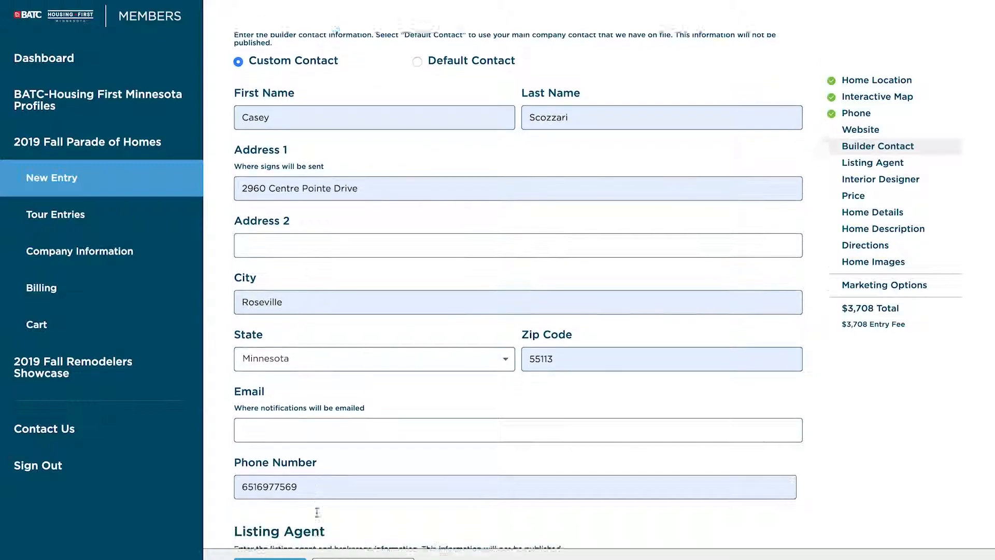
scroll(328, 502, down, 6)
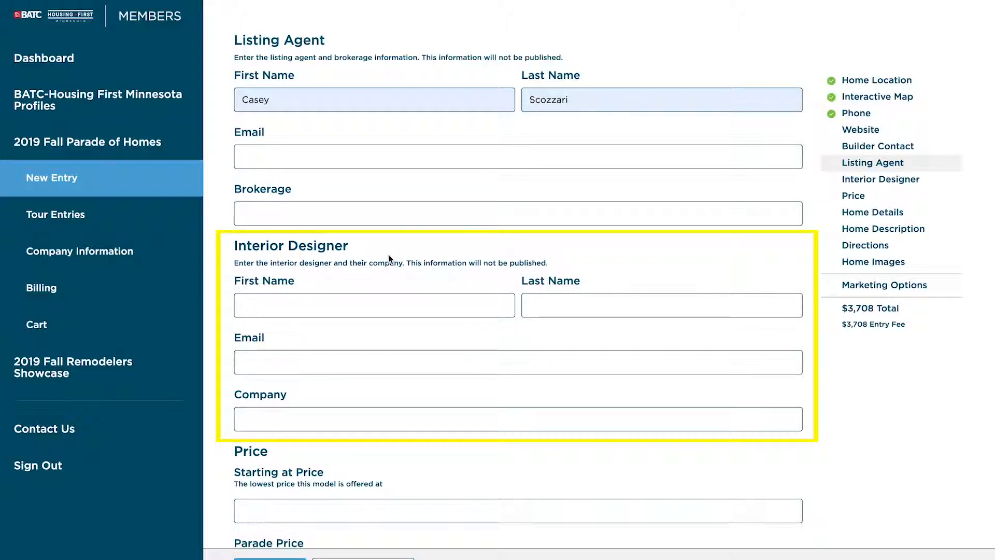
scroll(344, 324, down, 1)
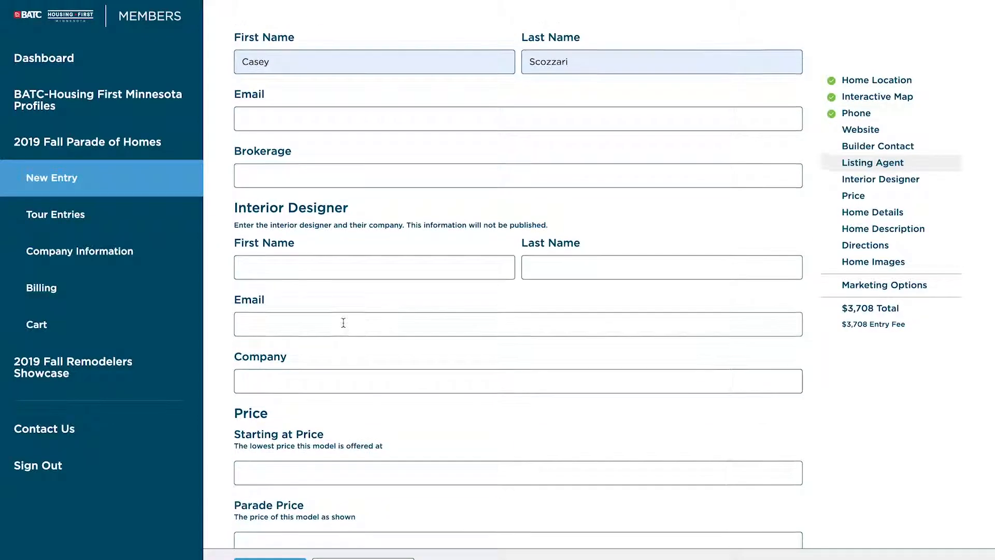
scroll(336, 328, down, 5)
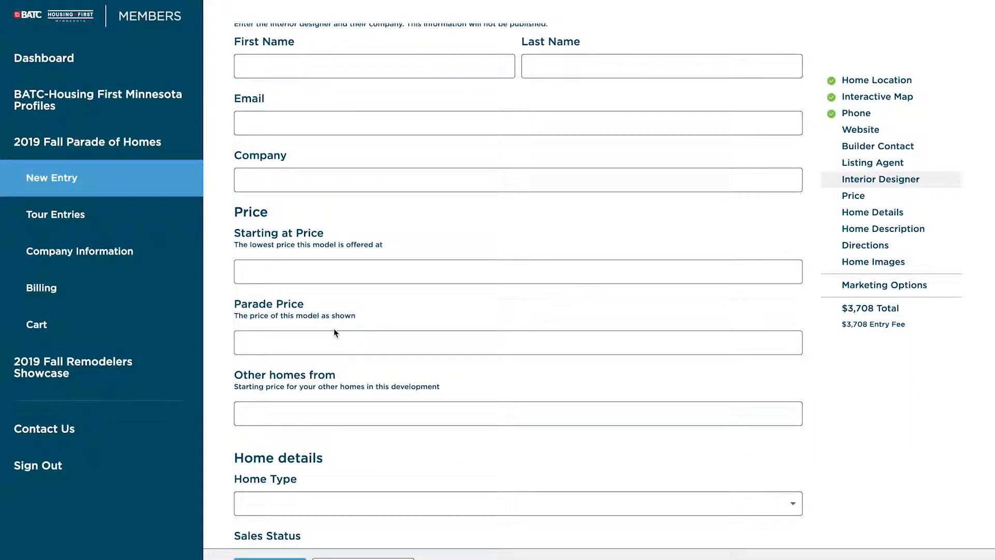
scroll(334, 333, down, 3)
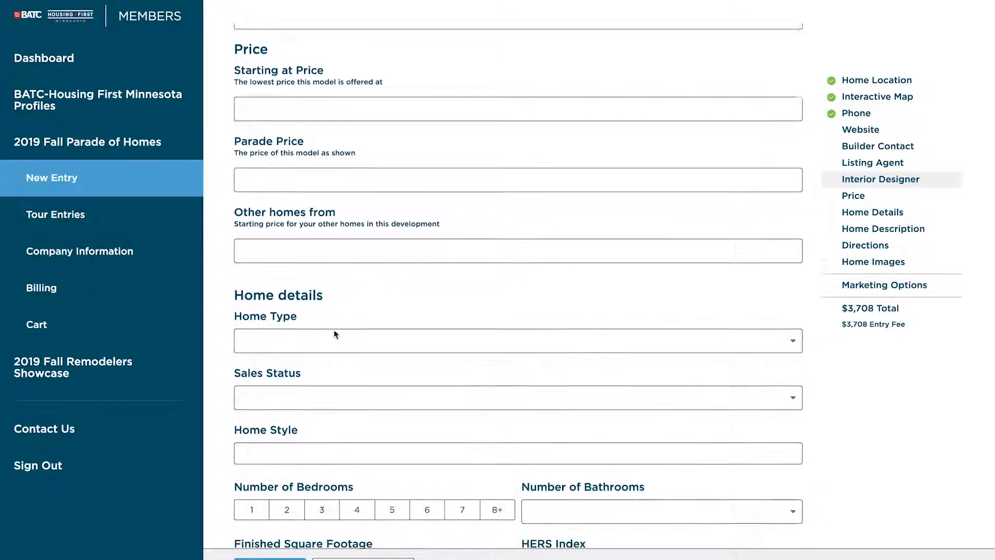
click(342, 237)
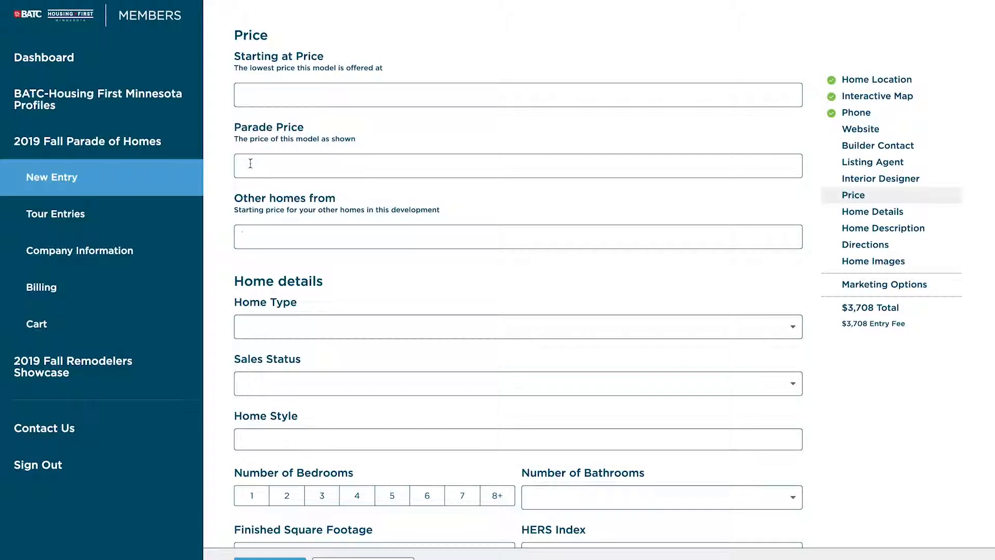
click(281, 166)
scroll(407, 382, down, 3)
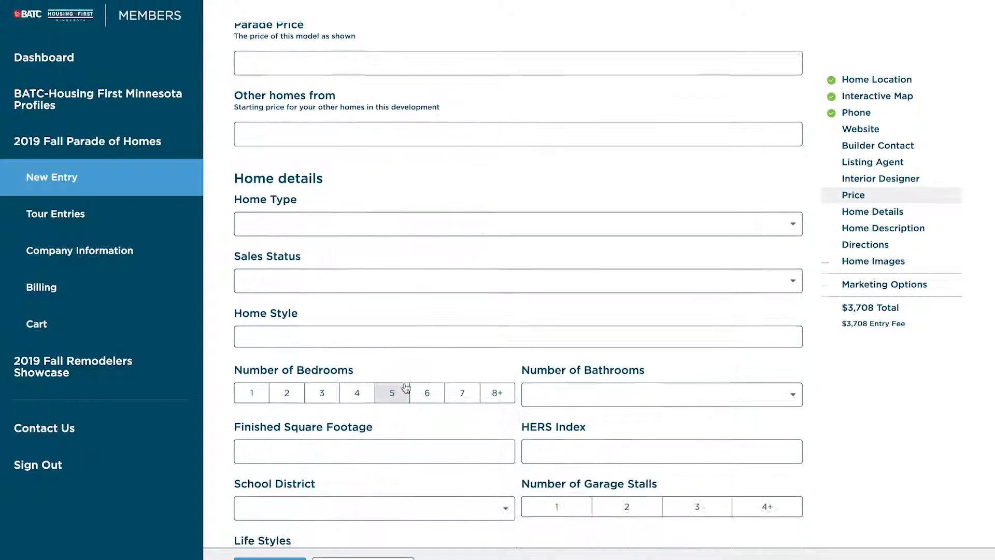
scroll(407, 393, down, 2)
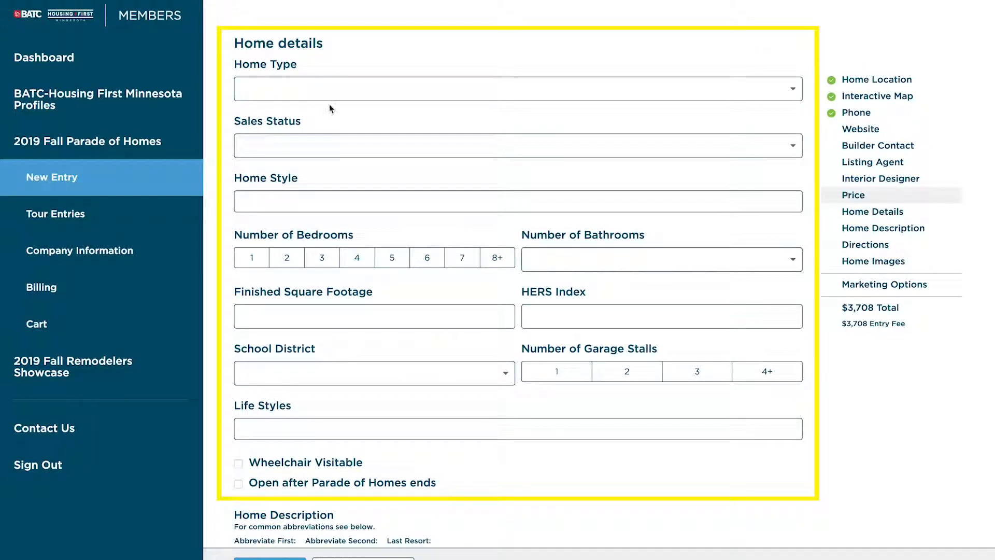
Step: Look over the Home Type and Sales Status choices without selecting any
click(261, 84)
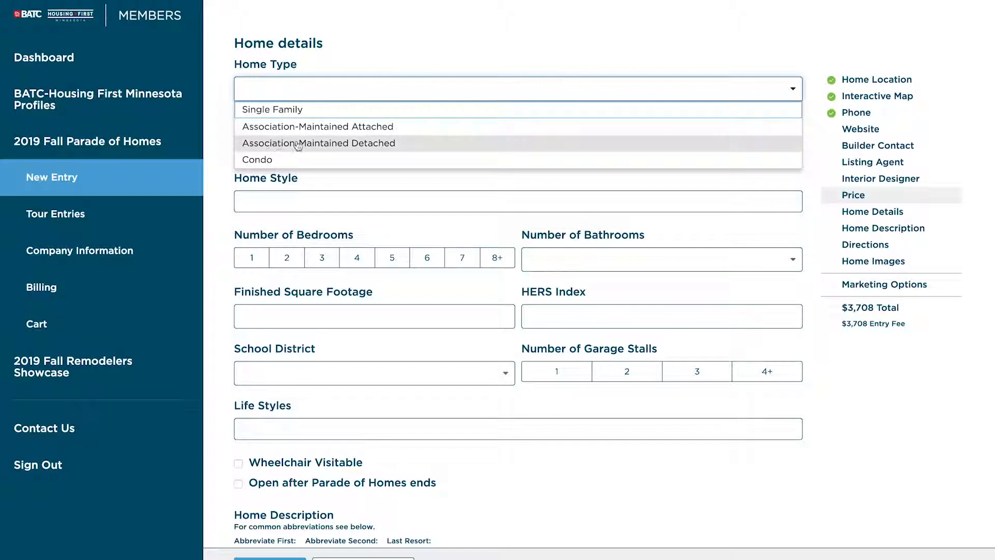
click(217, 147)
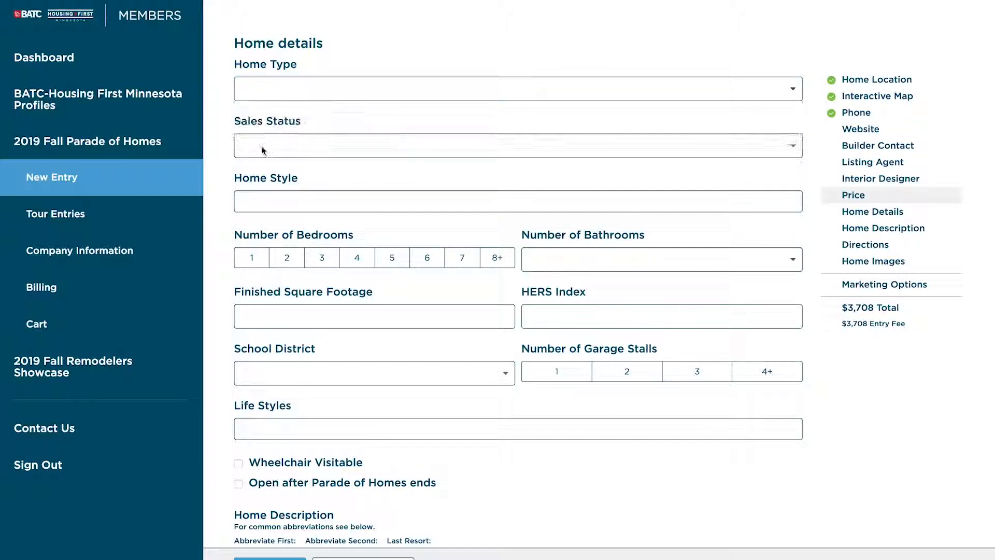
click(270, 151)
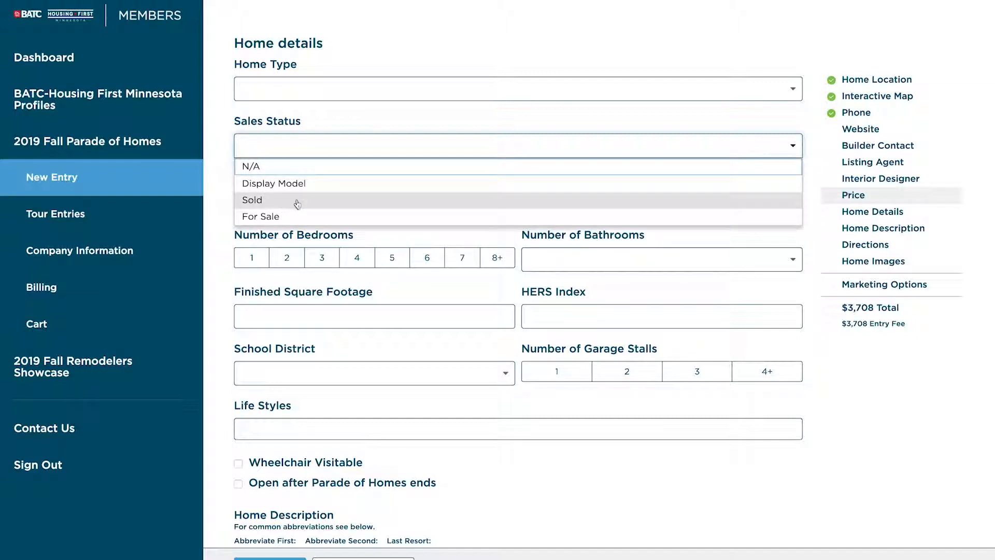
click(218, 171)
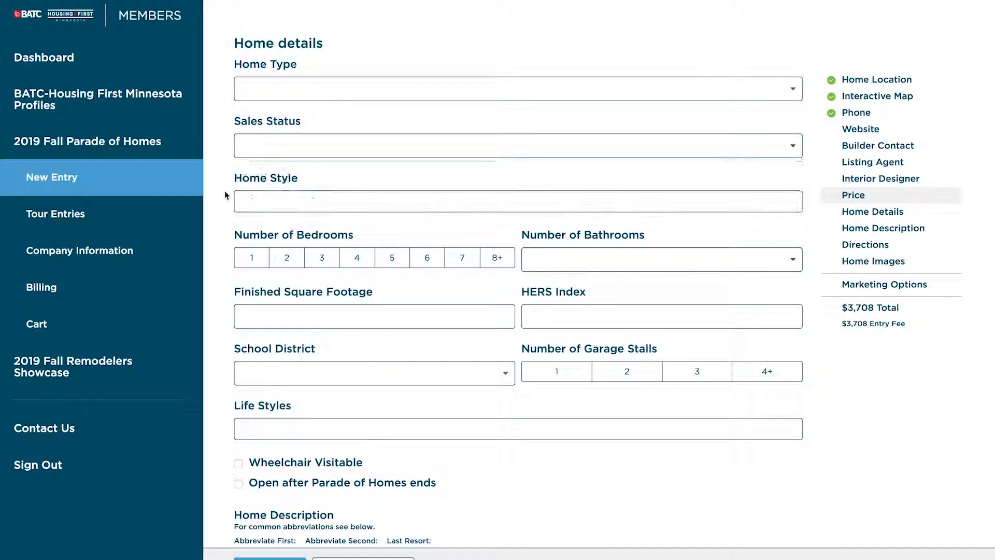
Step: Select One-story and Single-level Living in the Home Style list
click(279, 201)
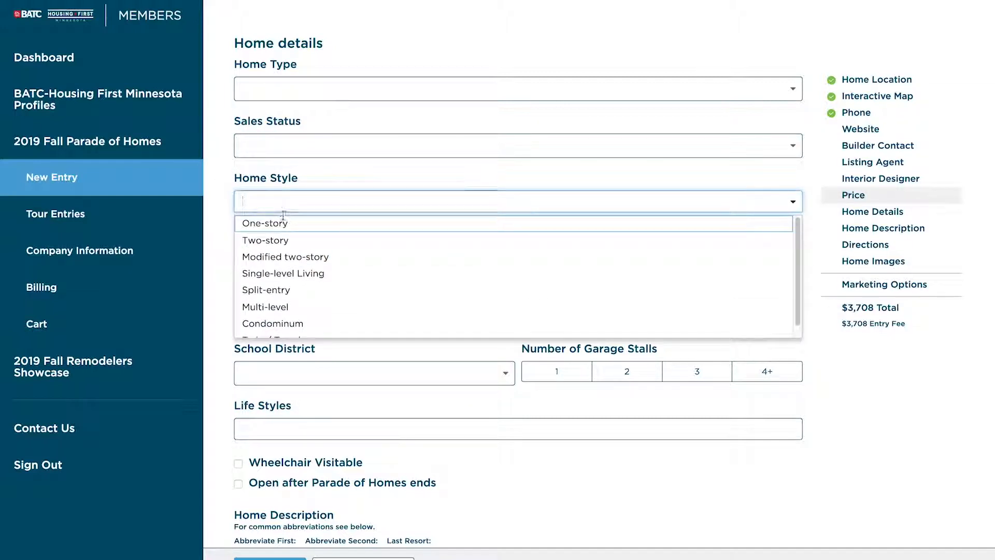
scroll(277, 294, down, 1)
scroll(279, 293, down, 1)
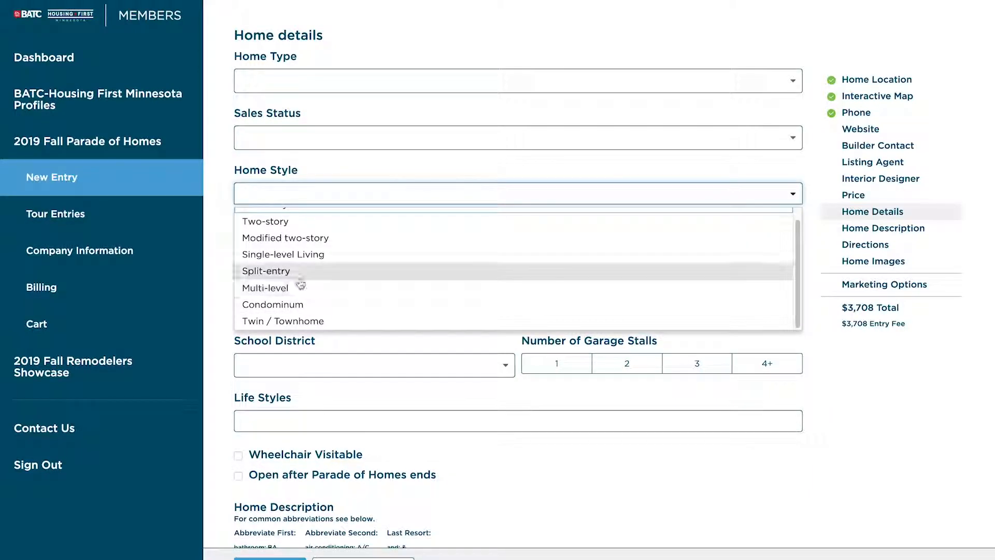
scroll(317, 304, up, 1)
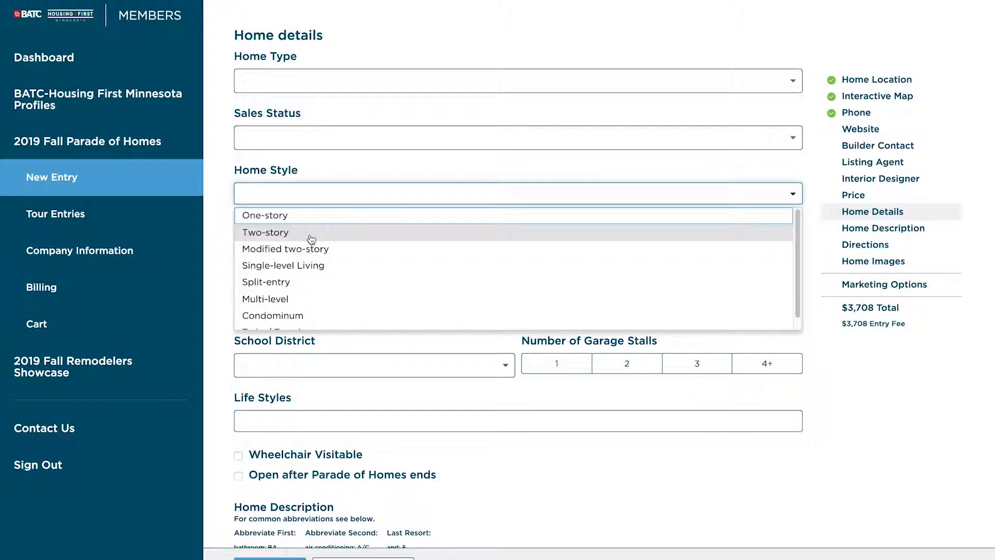
click(275, 217)
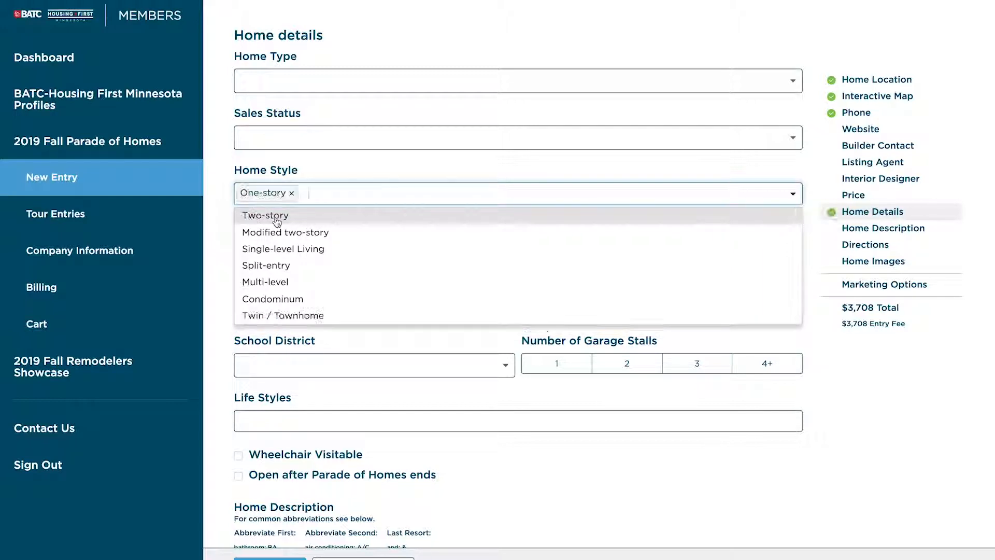
click(284, 249)
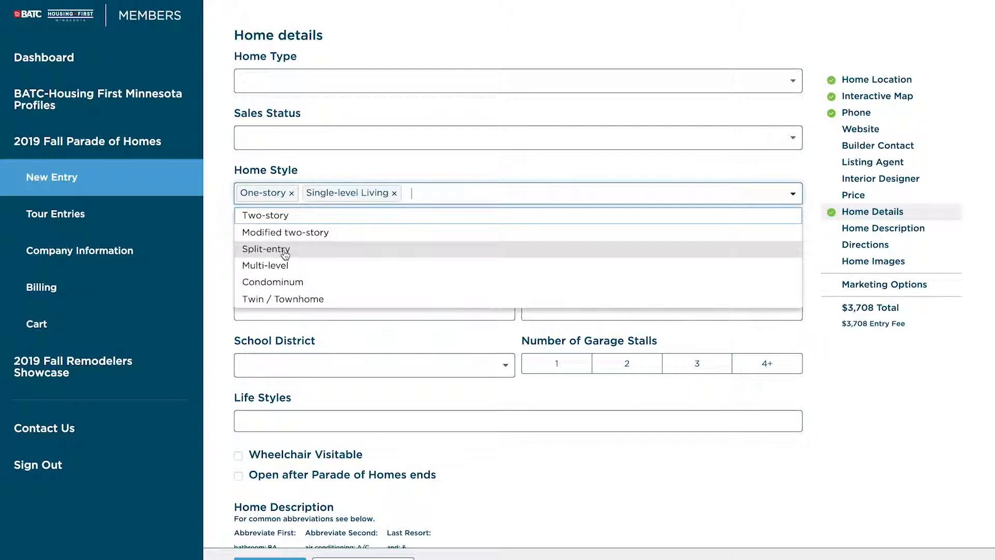
click(212, 253)
scroll(224, 275, down, 1)
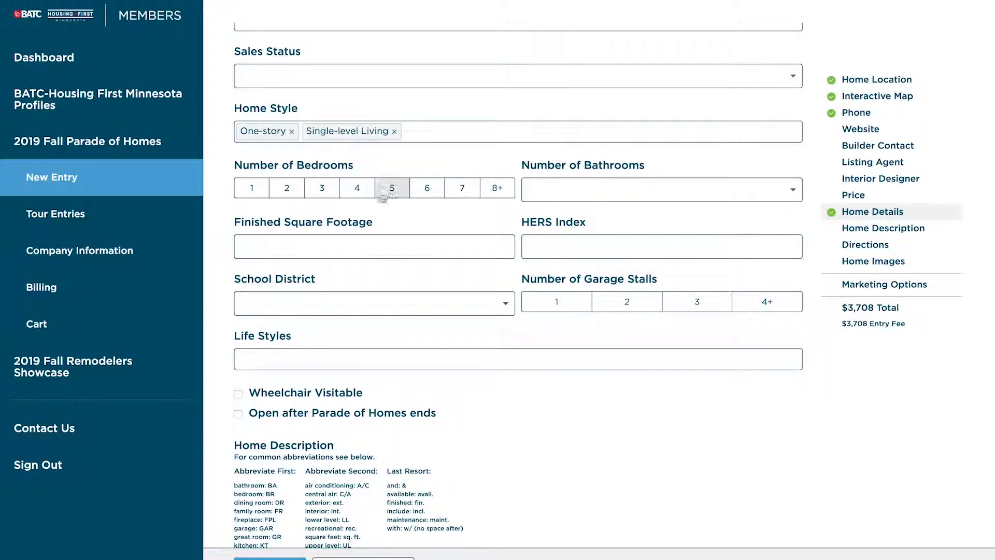
Step: Set 3 bedrooms and 2 garage stalls, leaving Bathrooms, School District and Life Styles unchosen
click(317, 190)
click(594, 194)
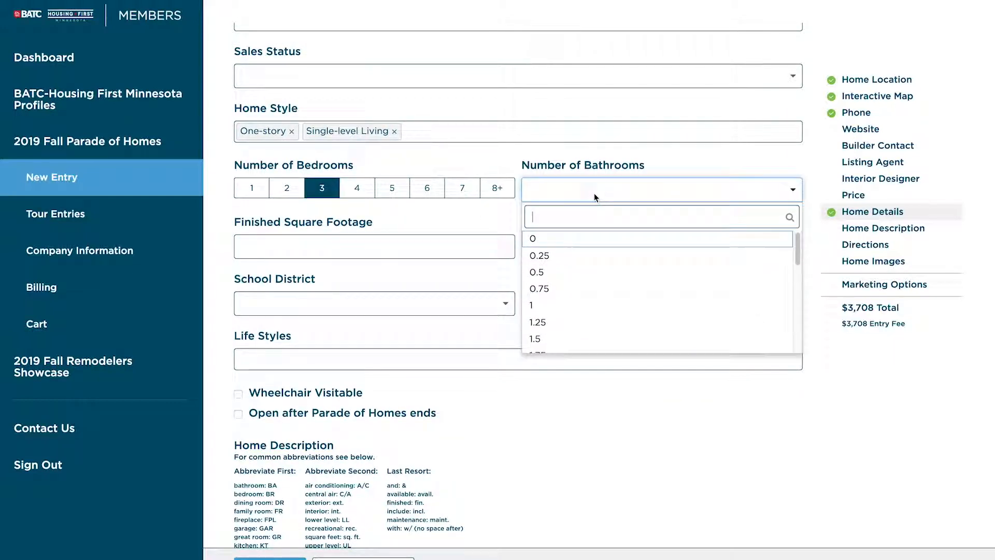
scroll(554, 328, down, 2)
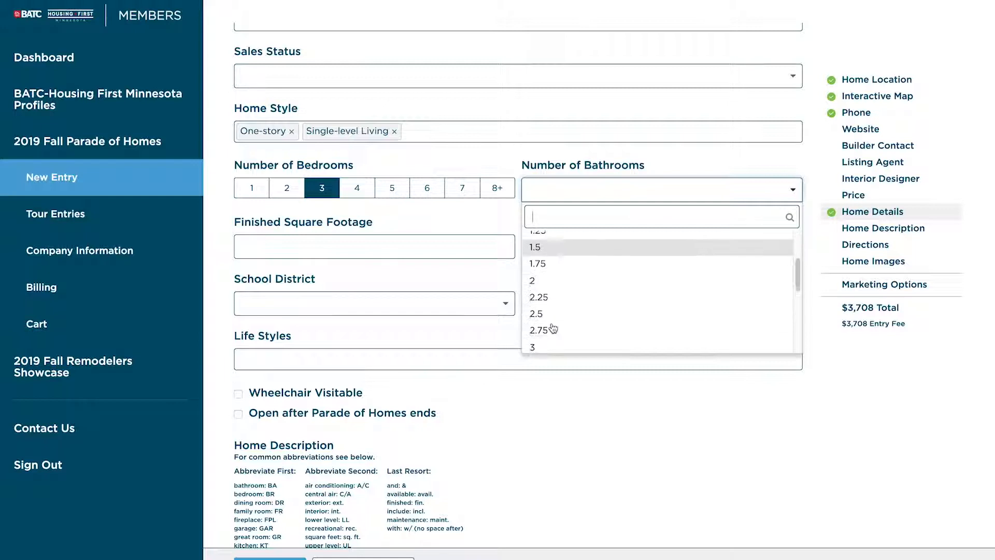
scroll(552, 326, up, 1)
click(477, 227)
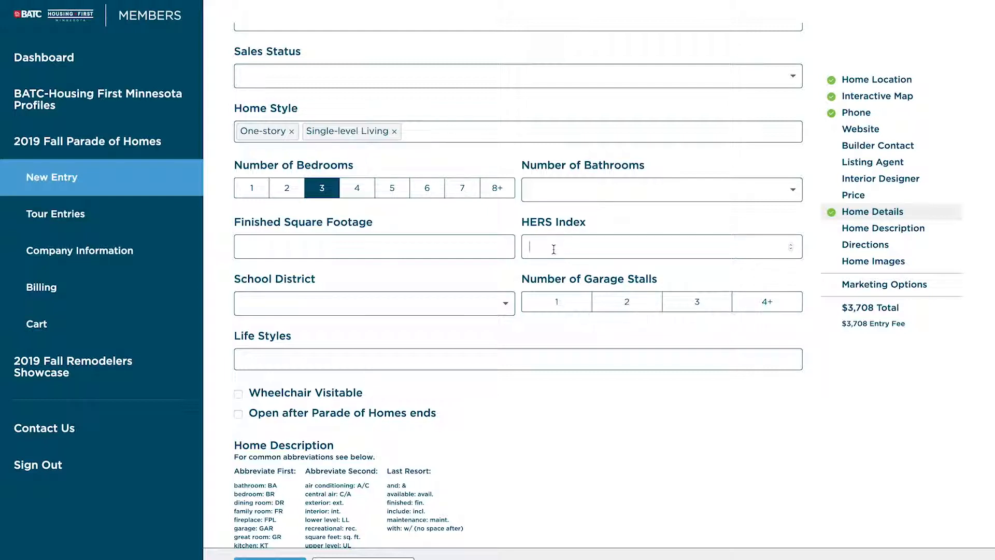
click(266, 304)
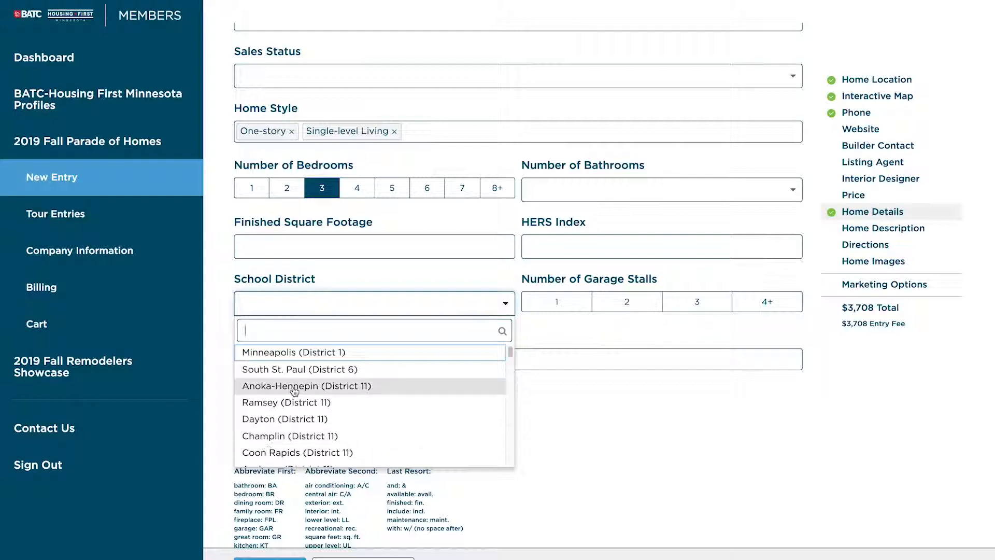
click(591, 337)
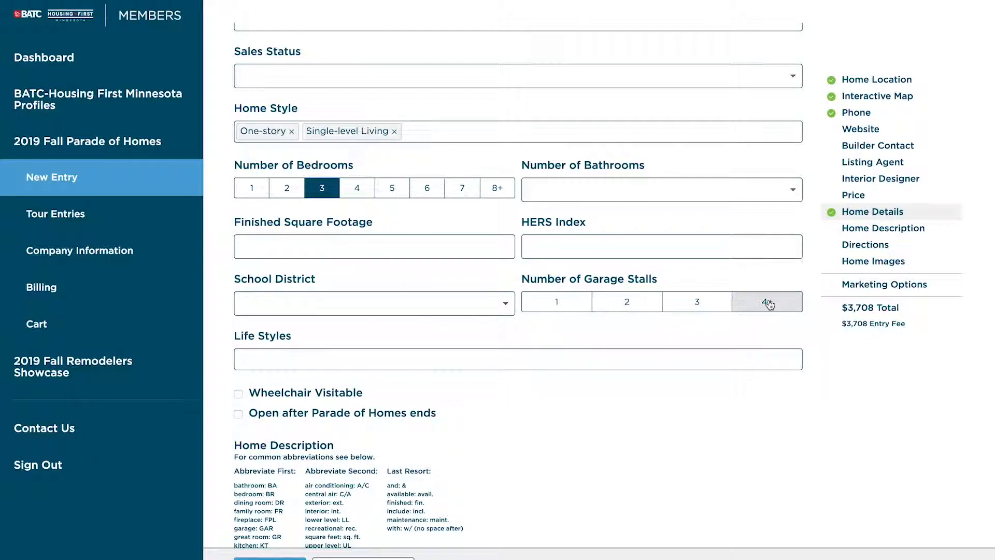
click(649, 305)
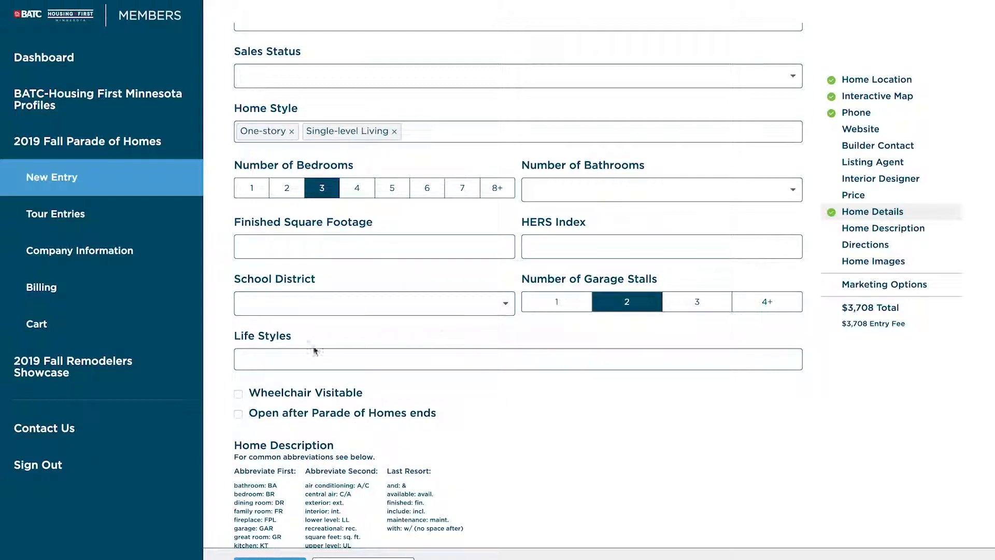
click(262, 358)
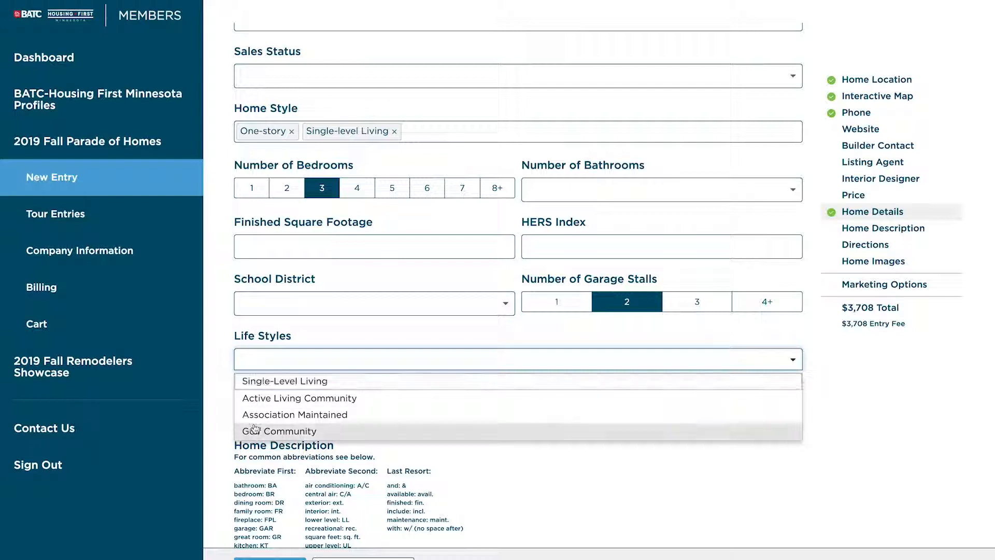
click(222, 370)
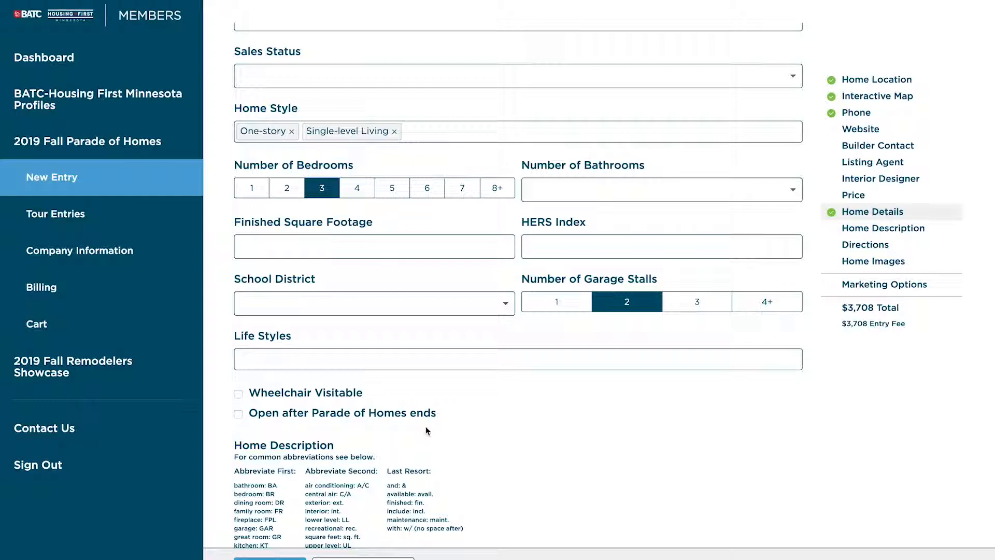
Step: Type sample text into the Home Description box, then select and delete it so it is empty again
scroll(460, 504, down, 3)
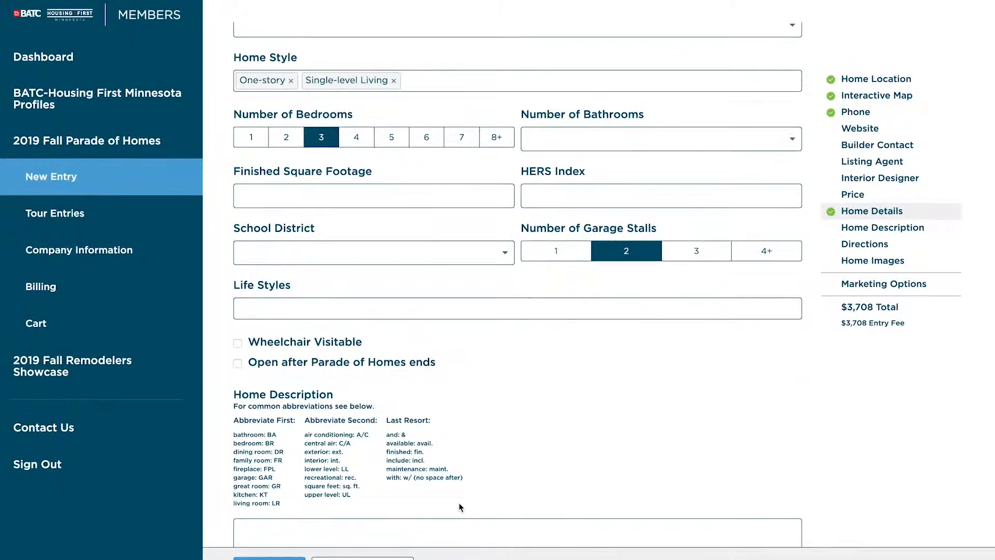
scroll(461, 506, down, 5)
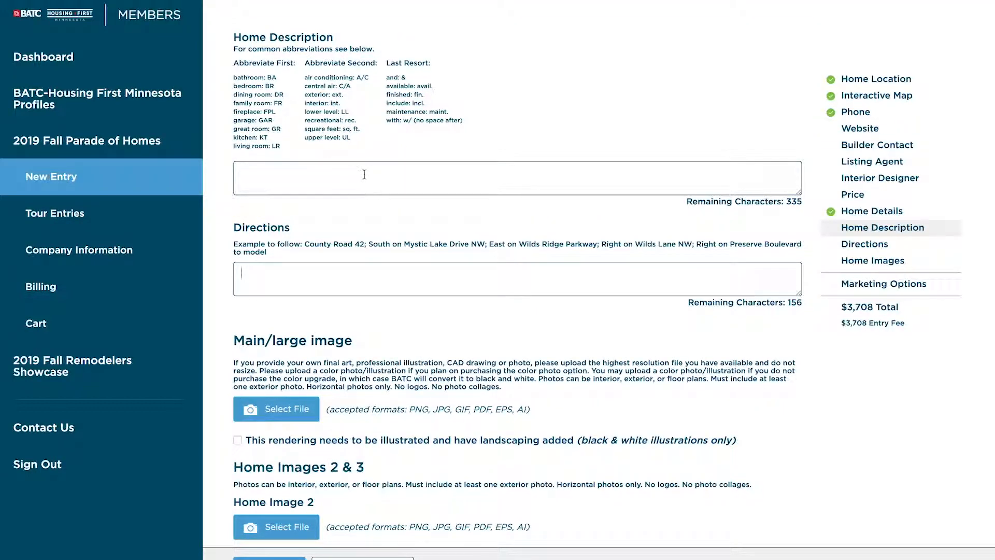
click(329, 182)
text(asdf asdf)
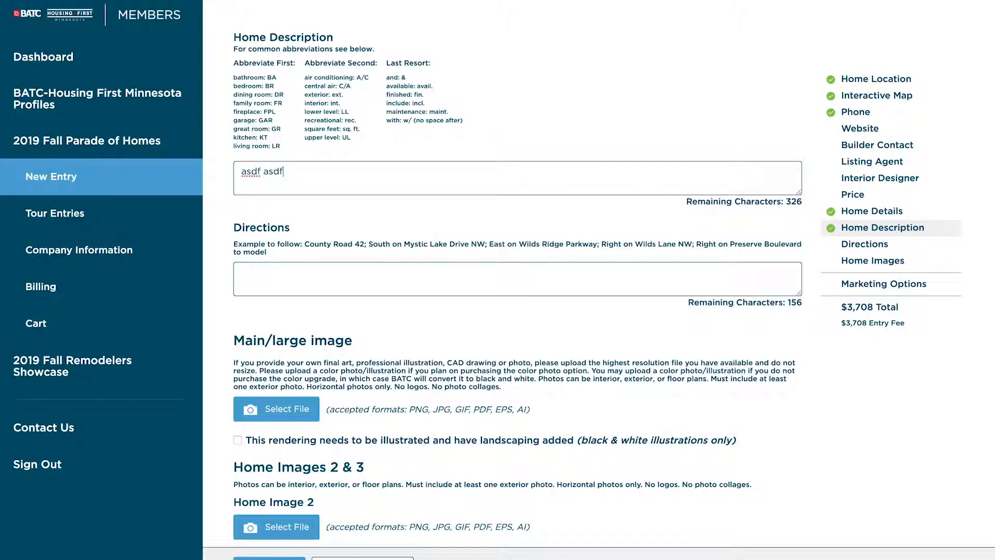
text( sdfasd fasdf asdf as)
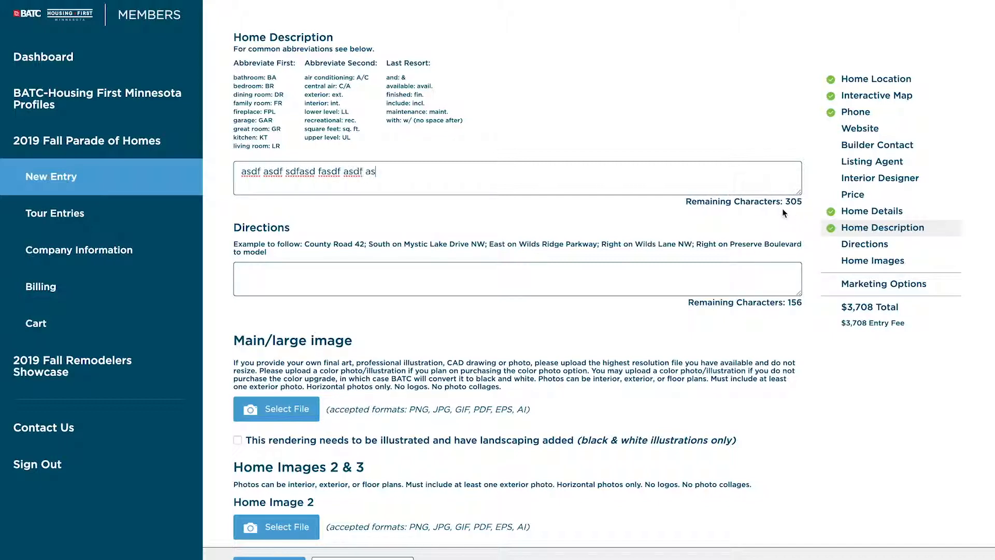
text(d fasd)
drag(413, 172, 239, 173)
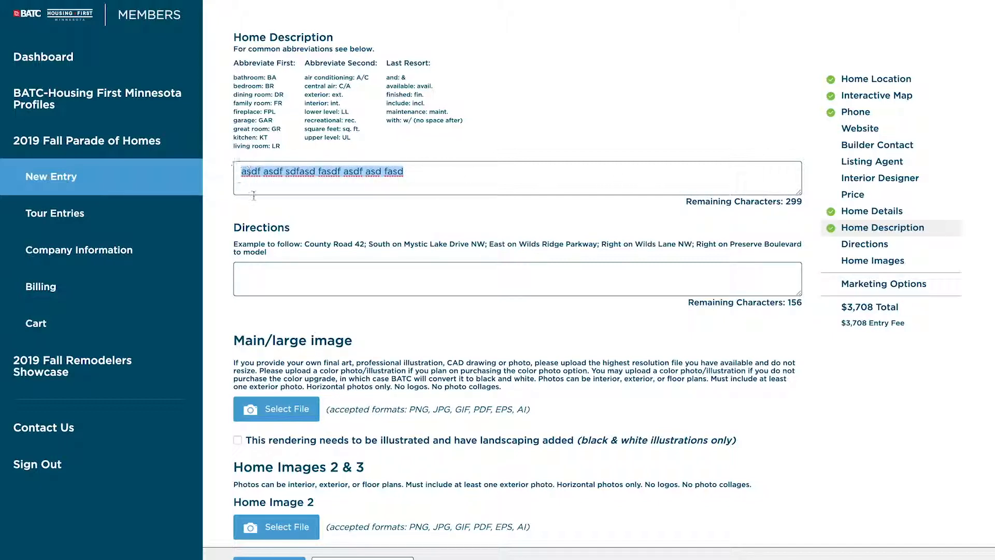
key(BackSpace)
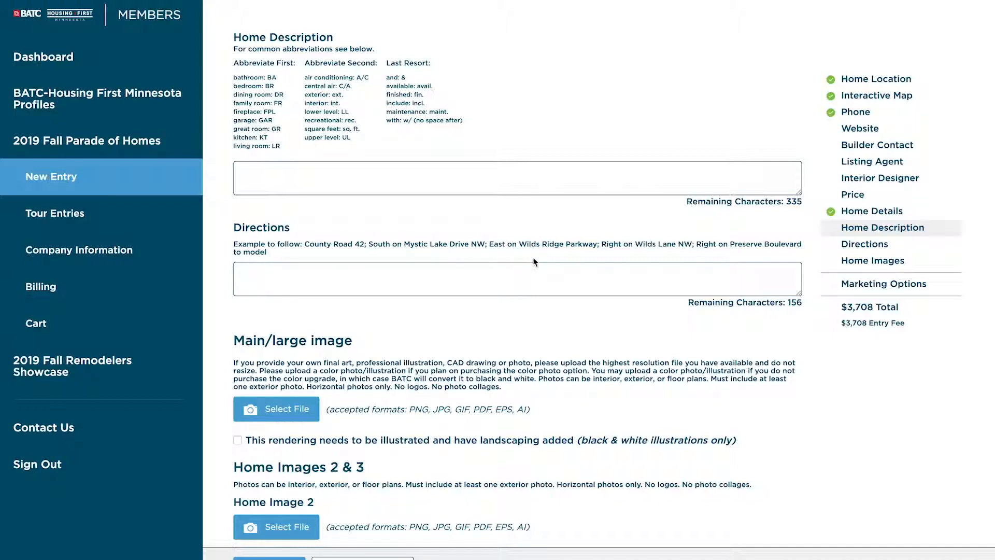
Step: Enter throwaway text 'asdfasdf asc' in the Directions box and select it
double_click(797, 303)
text(asdfasdf asc)
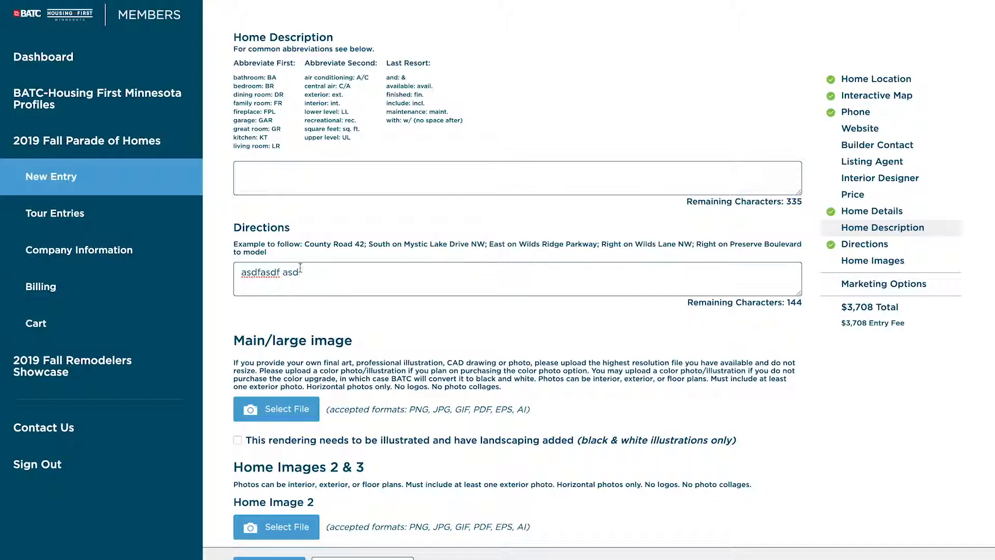
drag(302, 272, 245, 283)
Step: Delete the Directions text and scroll down to the Main/large image and Home Images sections
key(BackSpace)
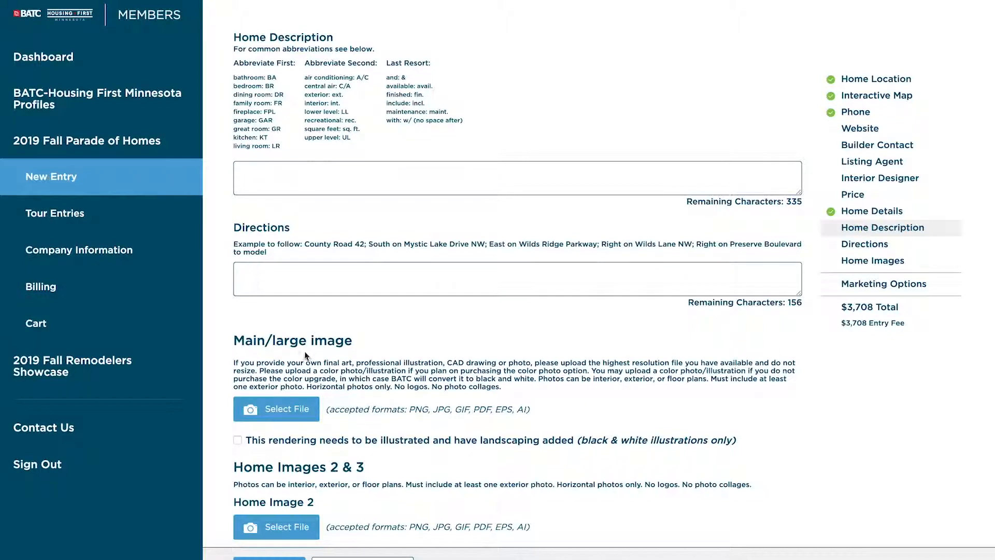
scroll(303, 358, down, 3)
scroll(303, 357, down, 3)
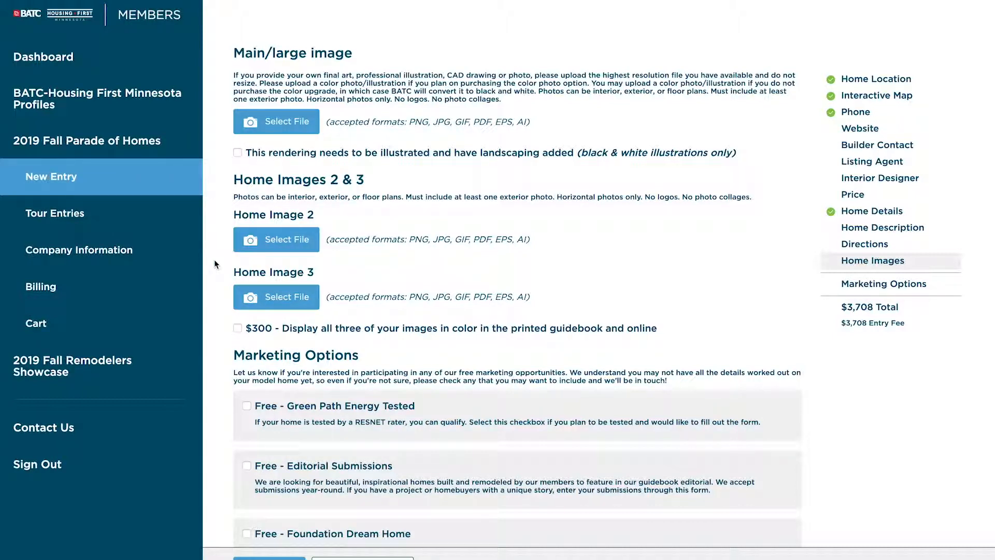
Step: Toggle the $300 color images upgrade on and back off, leaving it unchecked
click(237, 328)
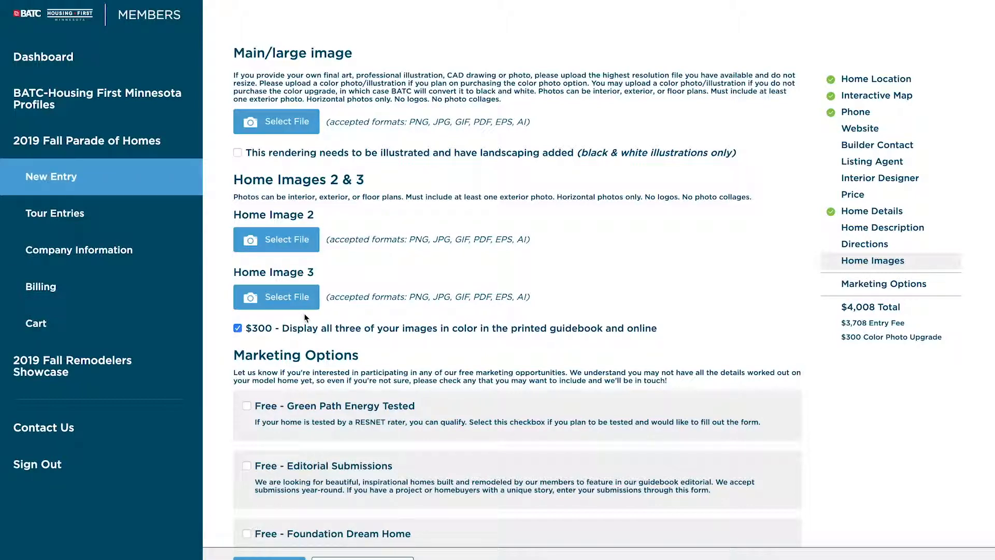
click(238, 328)
scroll(216, 427, down, 3)
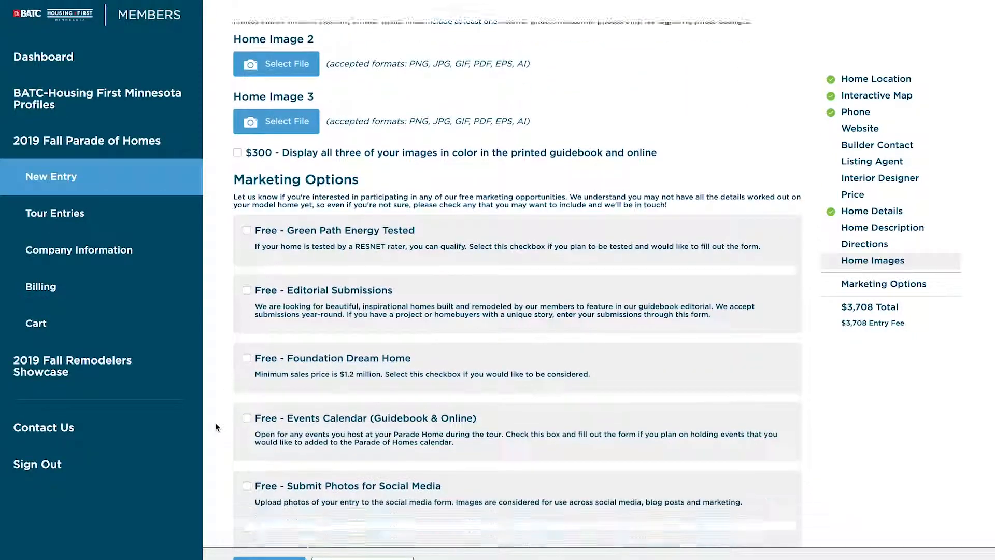
scroll(216, 427, down, 2)
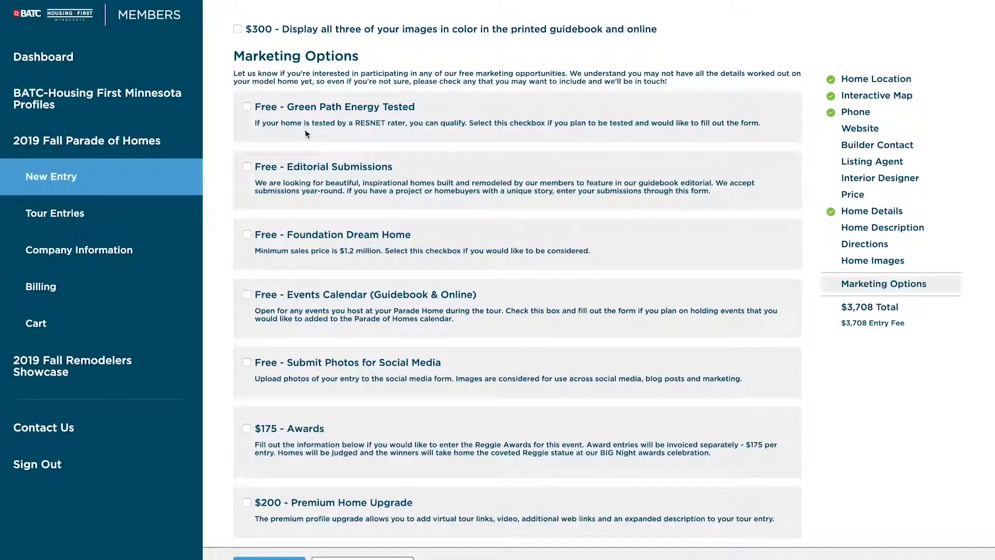
Step: Check Green Path Energy Tested, Editorial Submissions and Foundation Dream Home, viewing the RESNET rater field
click(247, 107)
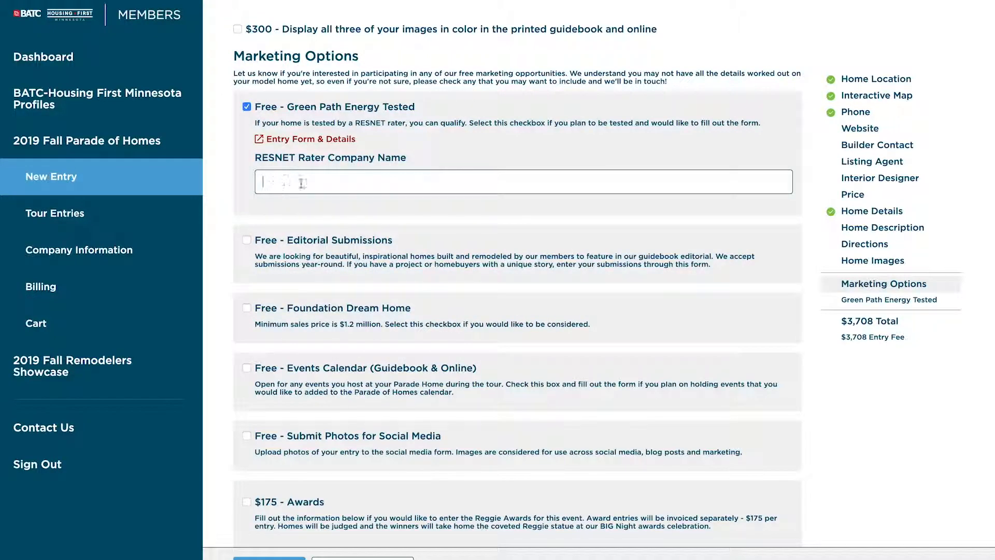
click(265, 180)
click(247, 240)
scroll(236, 331, down, 2)
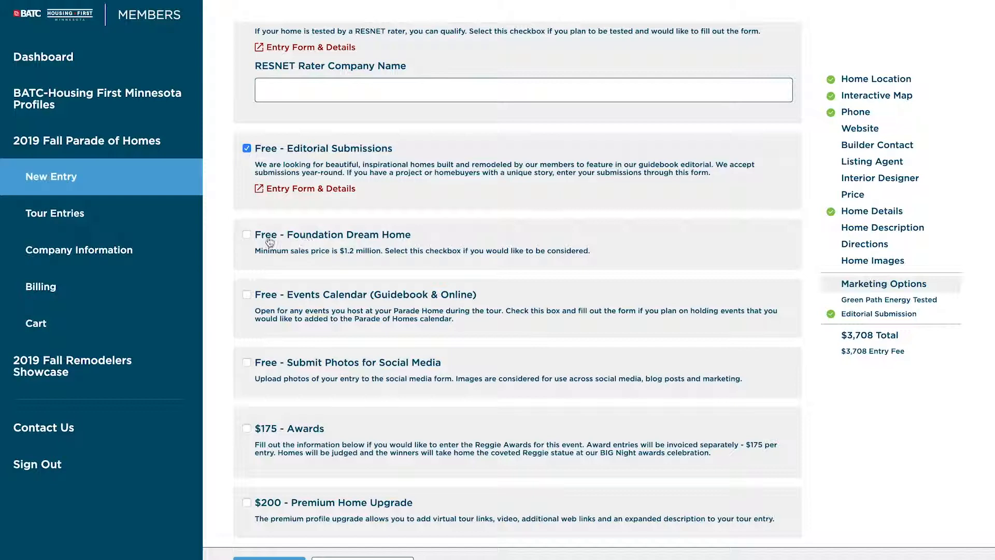
click(247, 235)
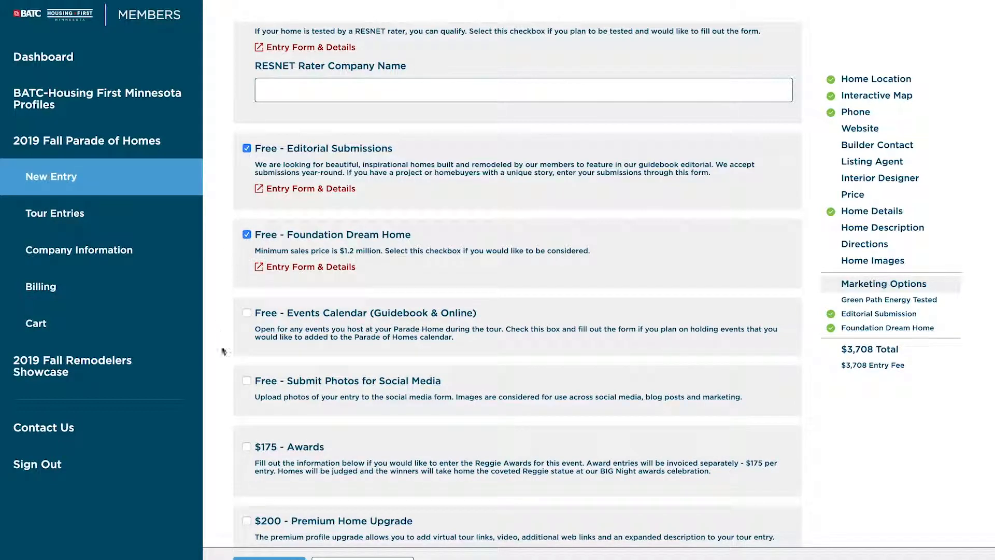
scroll(223, 351, down, 1)
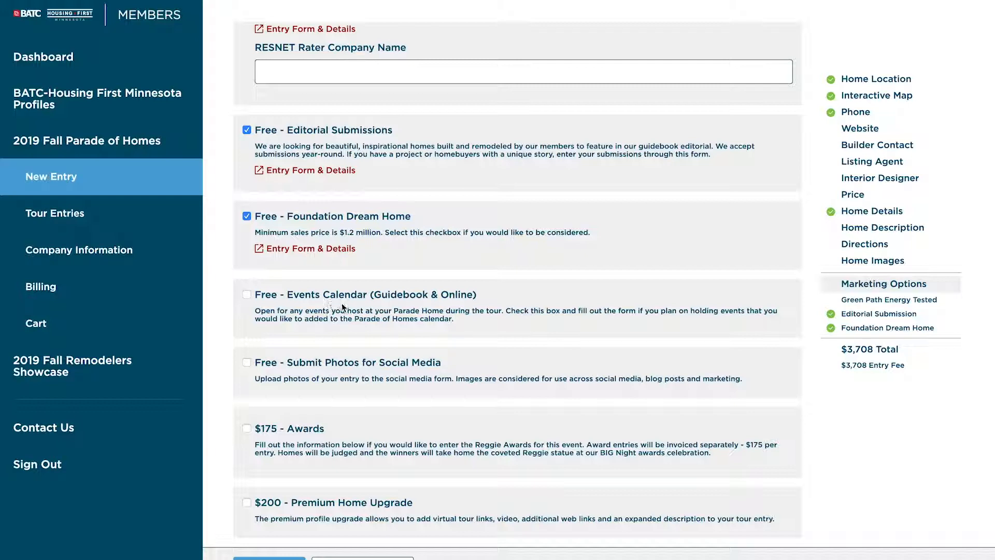
Step: Check Events Calendar (Guidebook & Online) and Submit Photos for Social Media, then scroll back up to review
click(247, 295)
scroll(226, 338, down, 1)
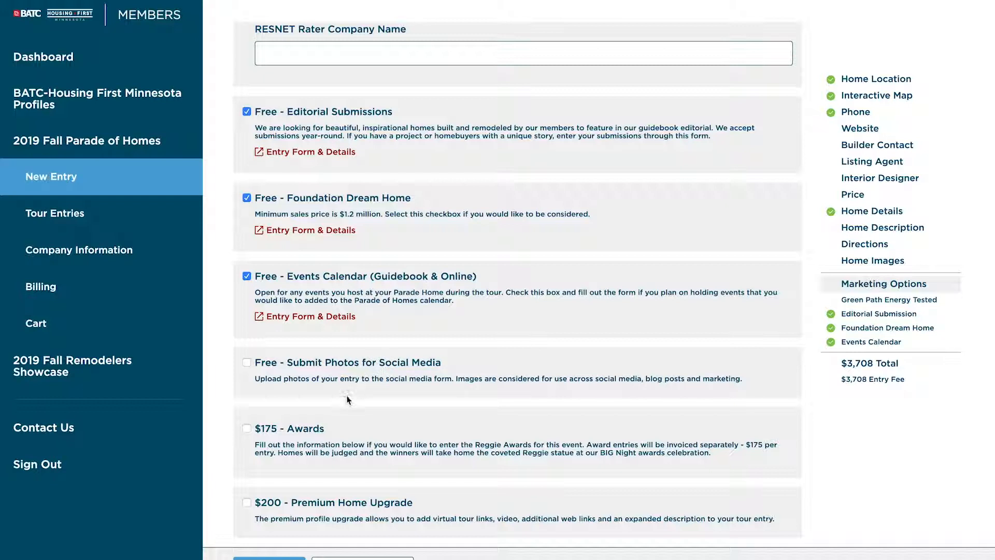
click(247, 362)
scroll(231, 393, down, 1)
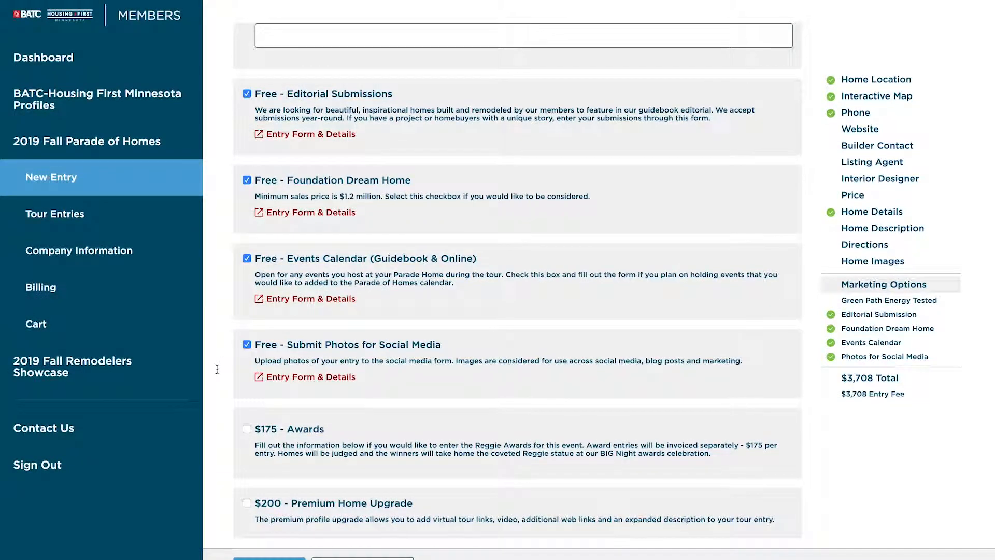
scroll(217, 369, up, 3)
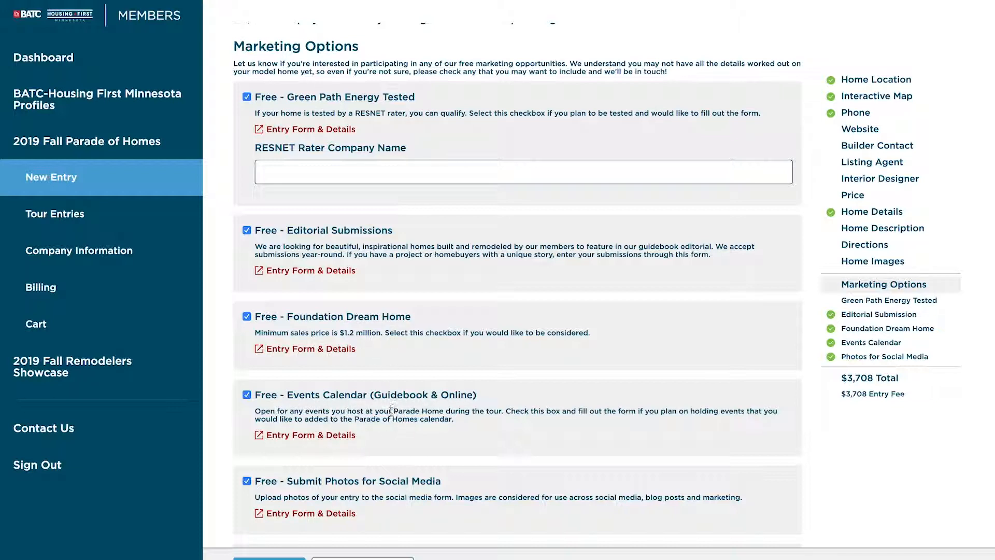
Step: Look over the Parade of Homes Editorial Feature Submission form, then close it and the Additional Forms page to return to the entry
click(297, 514)
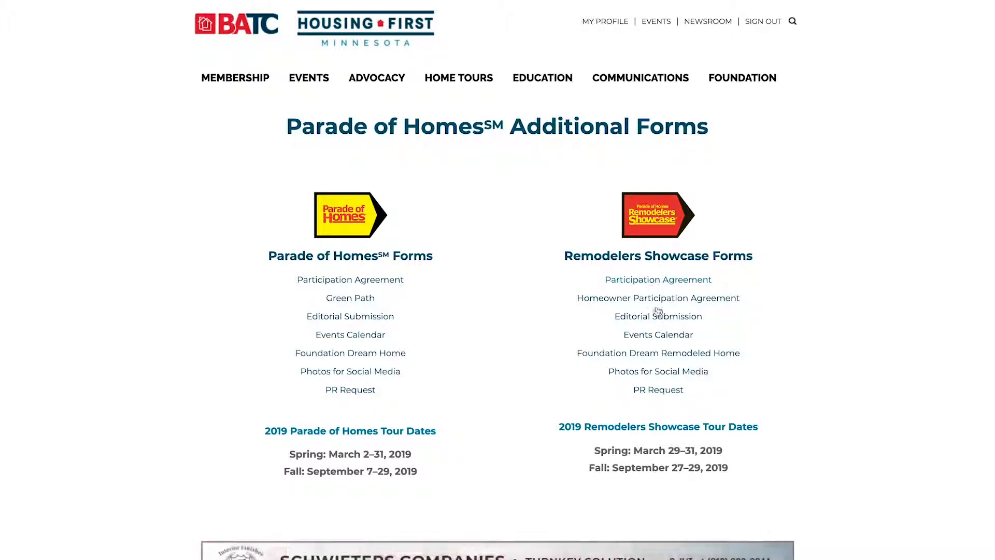
click(355, 319)
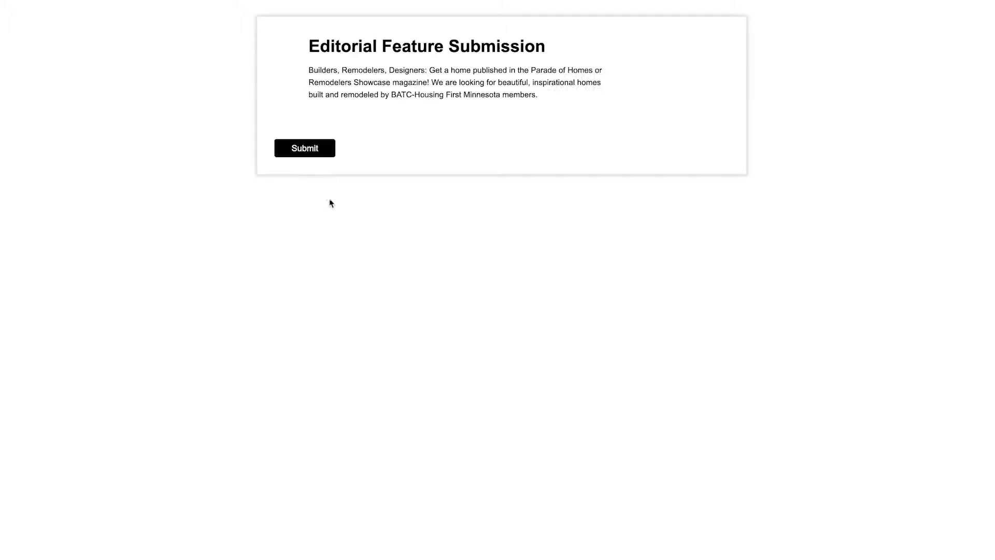
scroll(330, 454, down, 1)
scroll(330, 454, down, 5)
scroll(331, 455, up, 6)
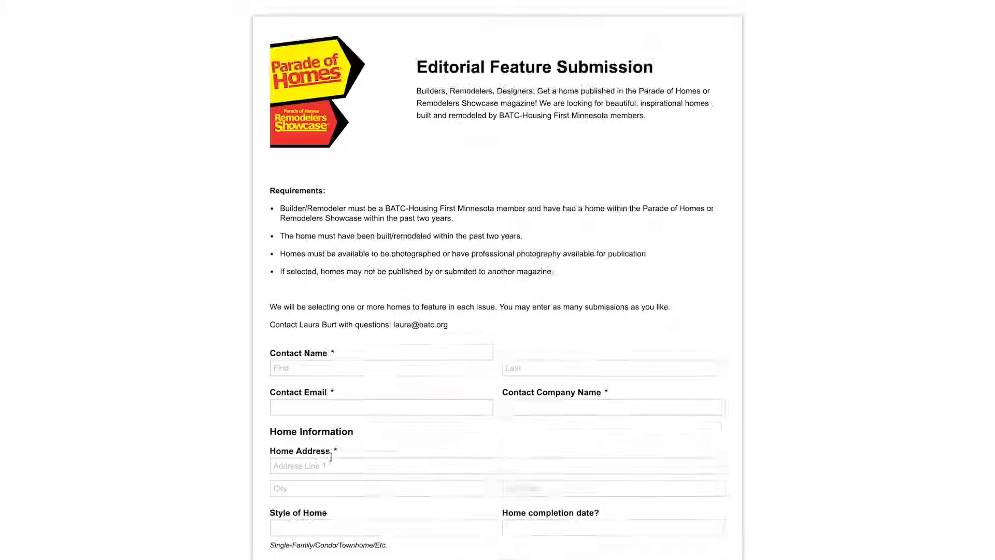
key(ctrl+w)
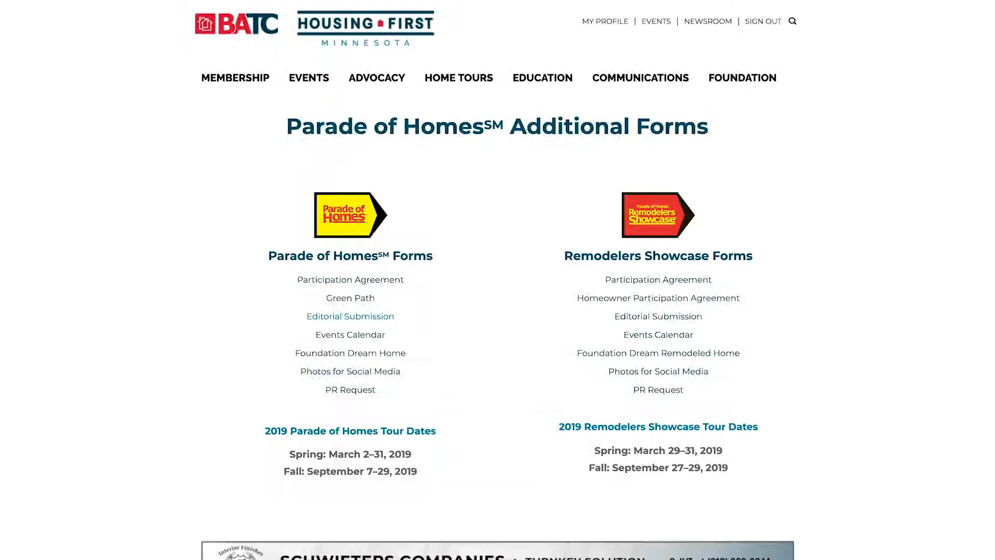
key(ctrl+w)
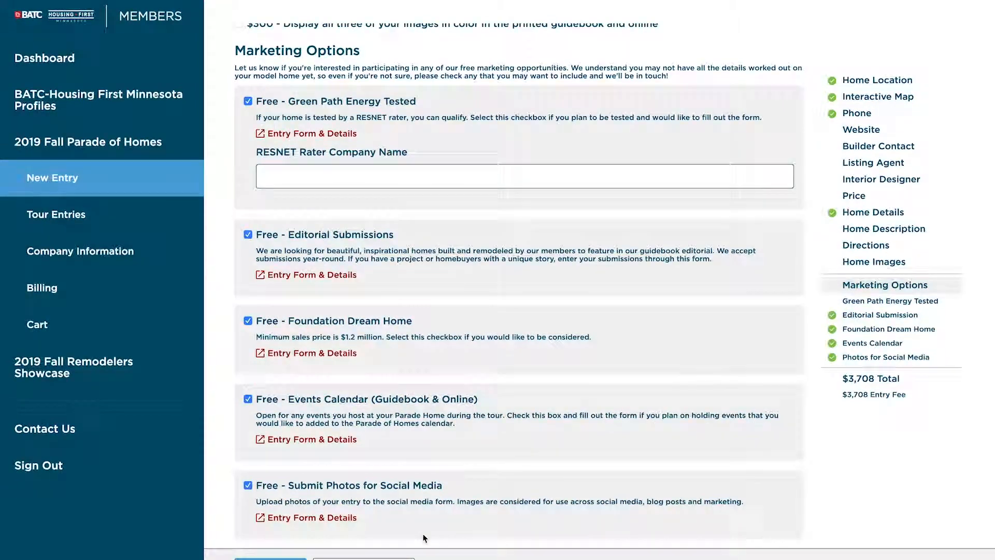
Step: Tick $175 - Awards and scroll through its judging questions, leaving them blank
scroll(424, 539, down, 3)
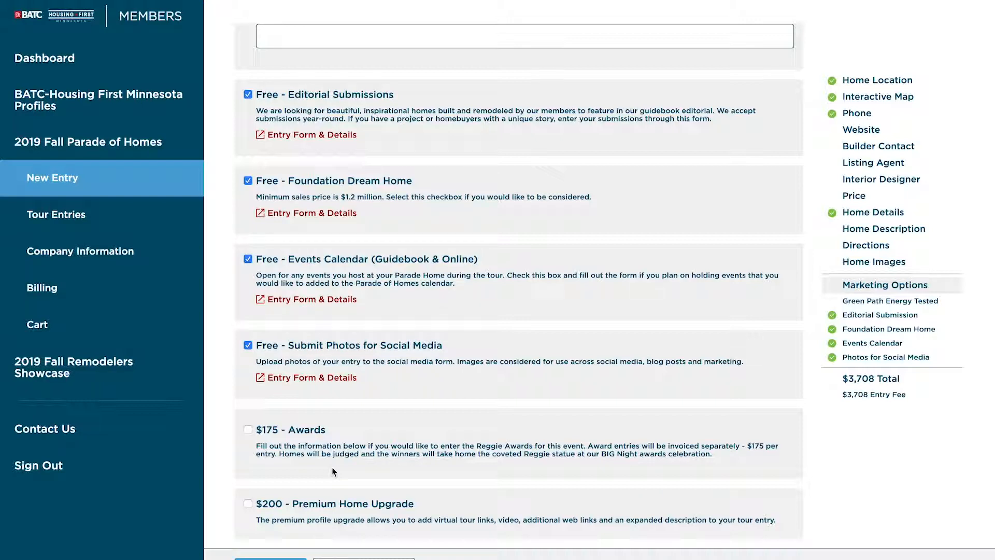
click(248, 430)
scroll(236, 462, down, 3)
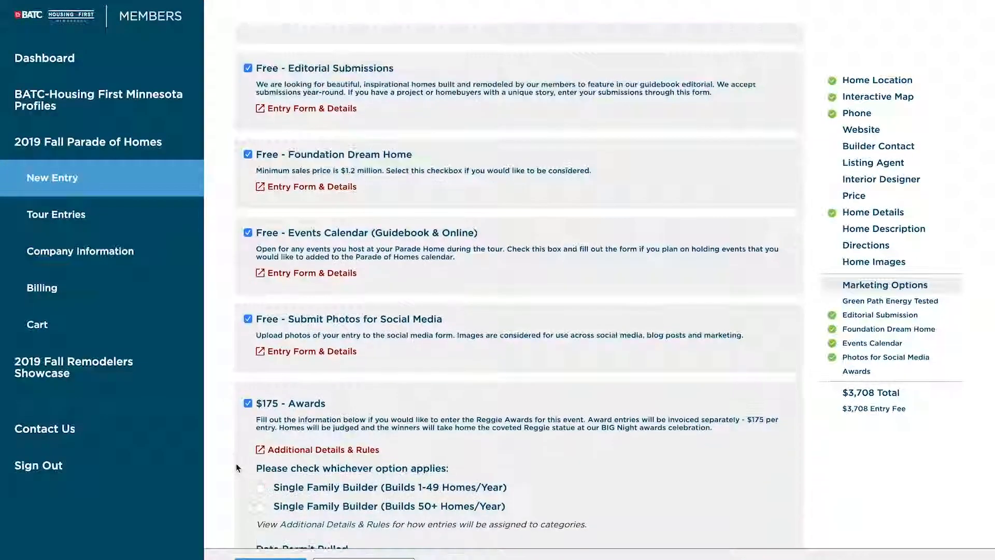
scroll(236, 463, down, 5)
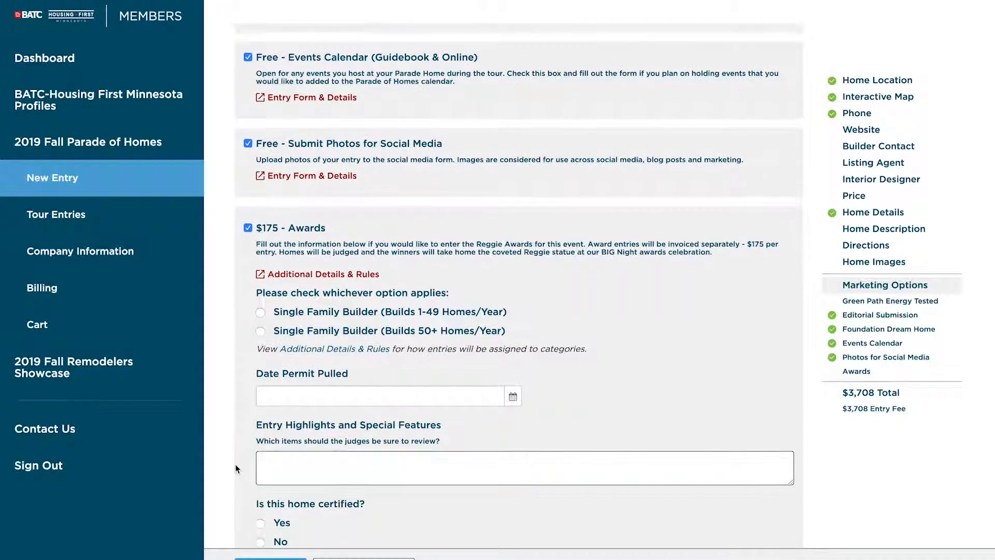
scroll(232, 466, down, 4)
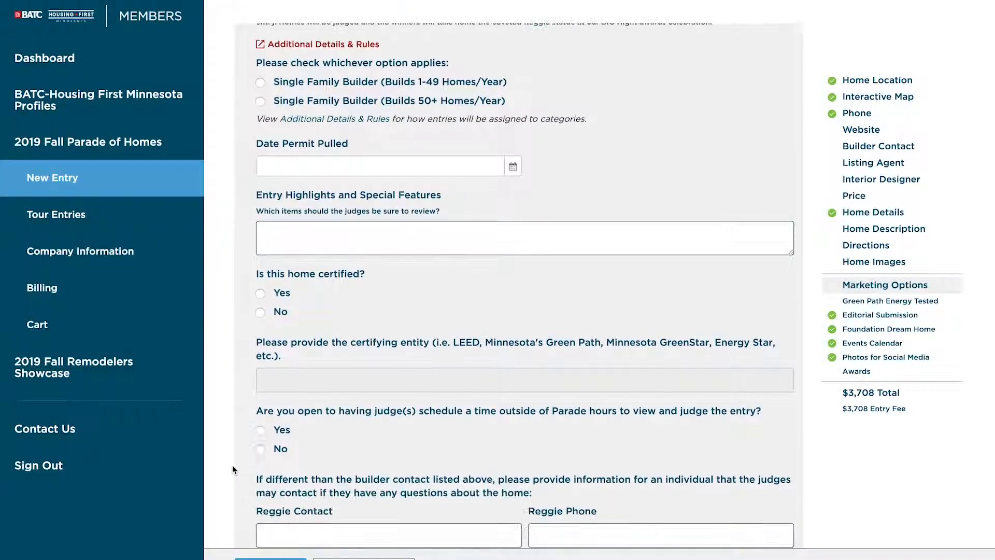
scroll(231, 469, down, 3)
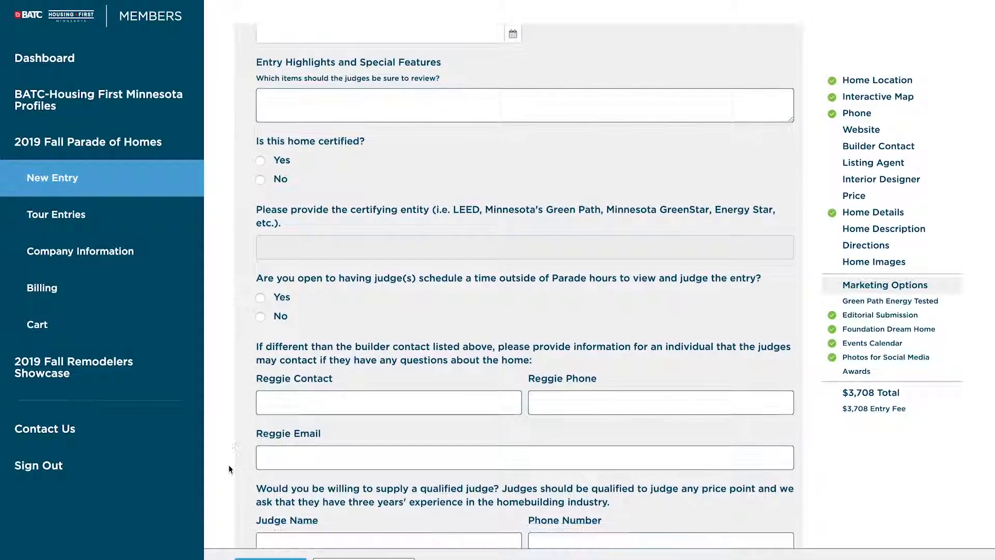
scroll(231, 469, down, 3)
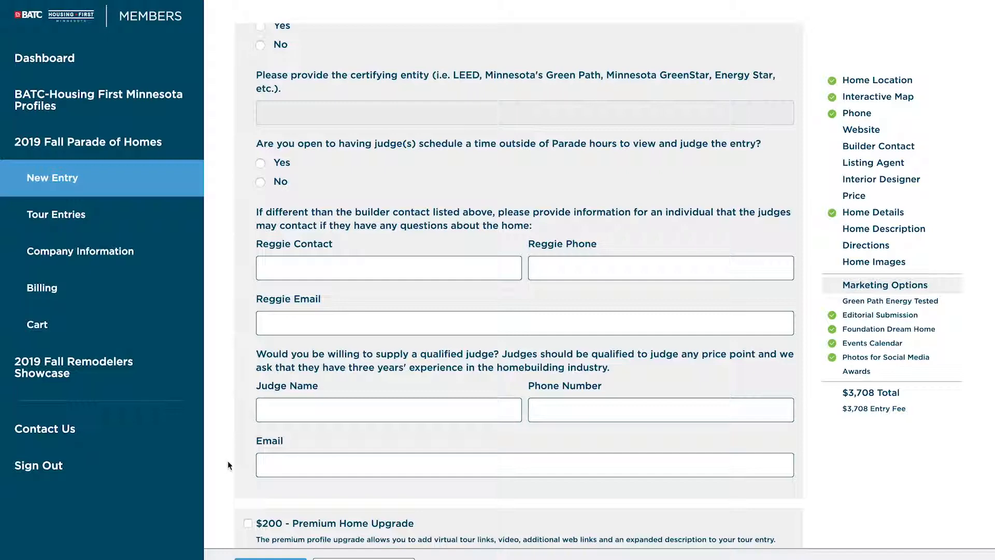
scroll(231, 467, down, 1)
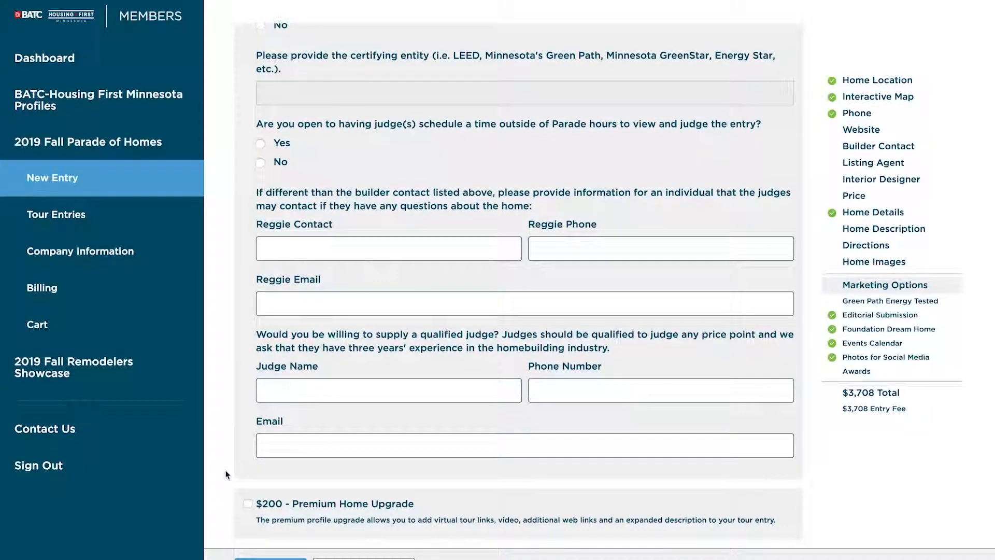
scroll(223, 470, up, 1)
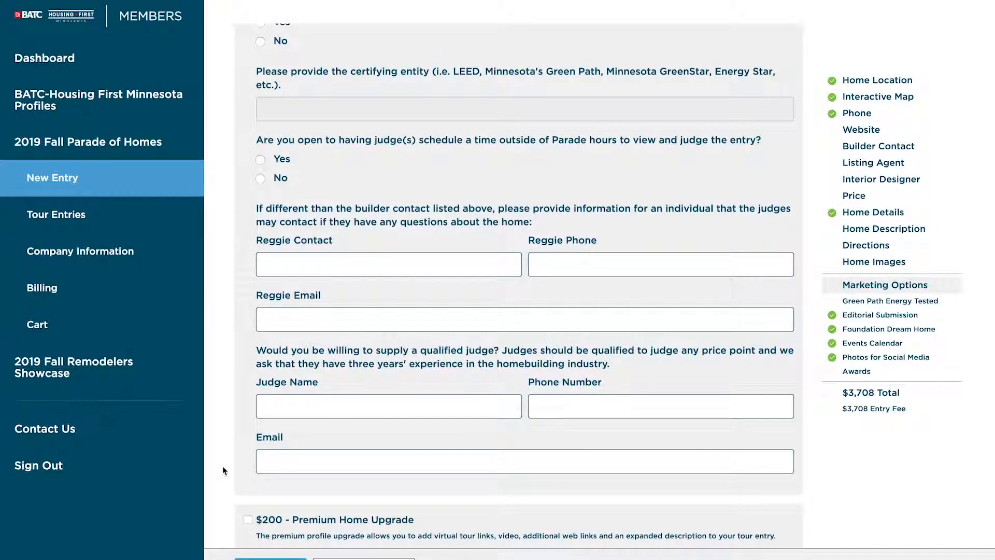
scroll(223, 467, down, 1)
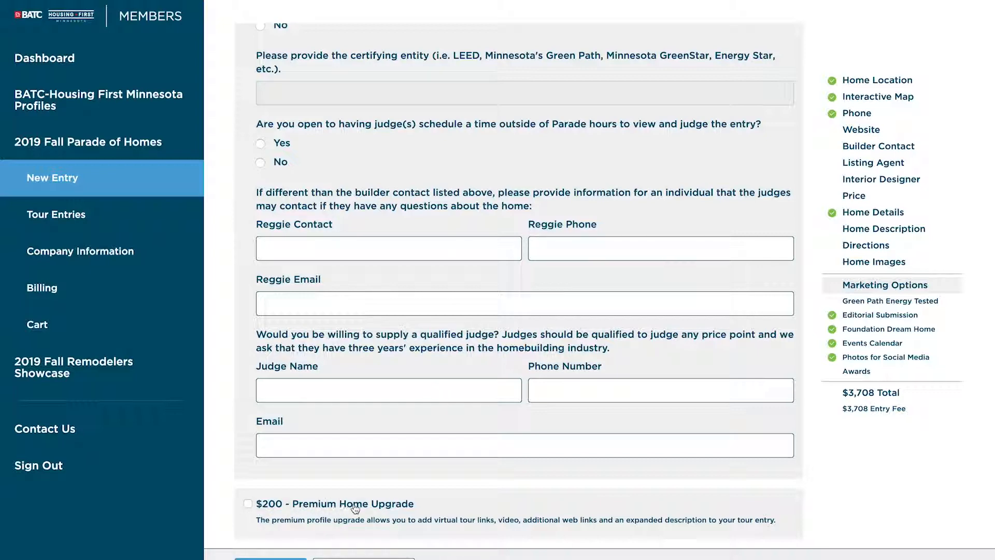
Step: Add the $200 Premium Home Upgrade and review its gallery, link and 700-character Extended Description fields
click(248, 504)
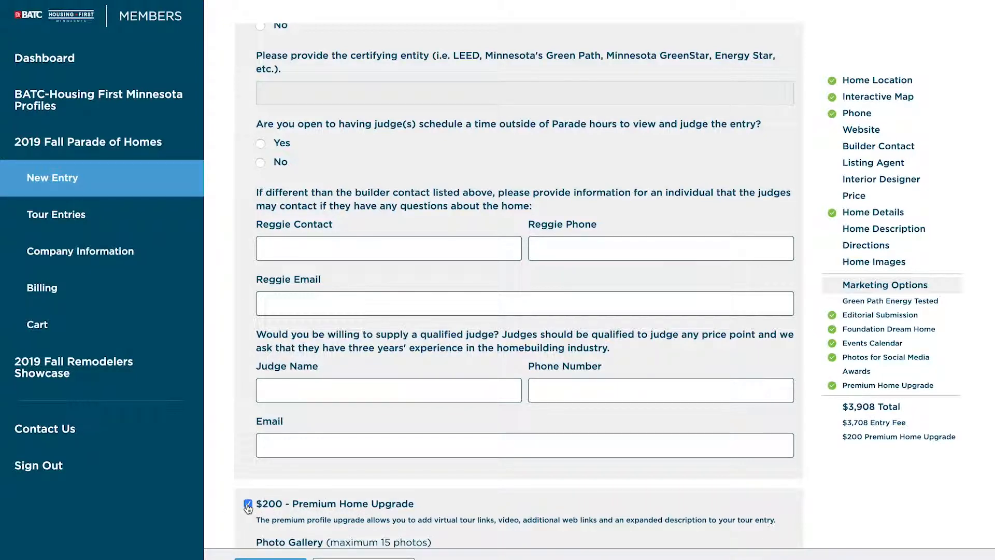
scroll(224, 518, down, 4)
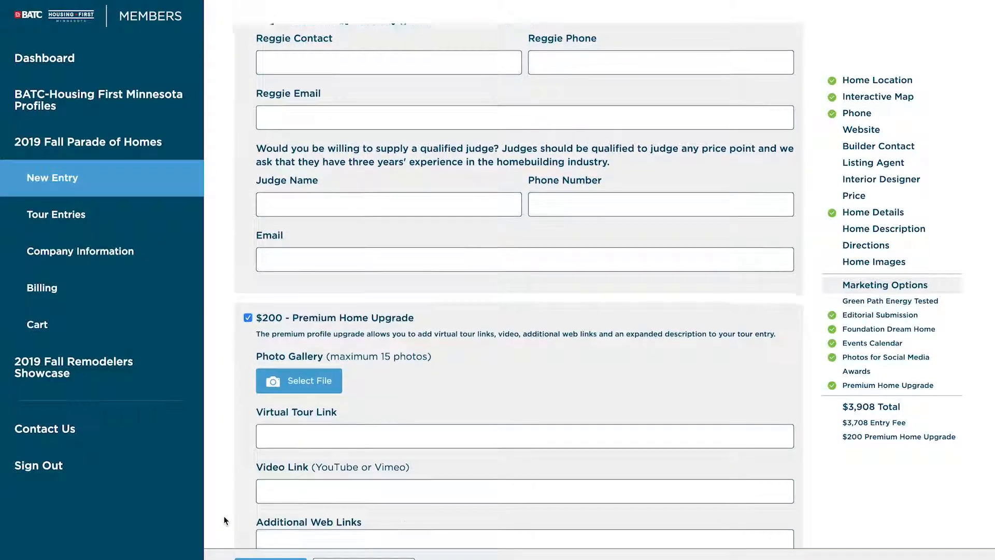
scroll(224, 520, down, 3)
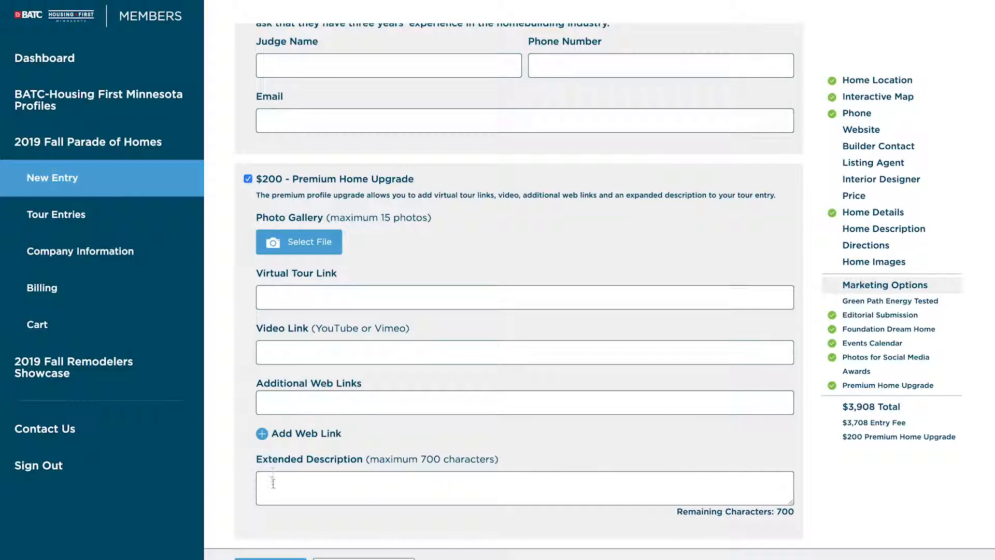
double_click(424, 460)
click(453, 490)
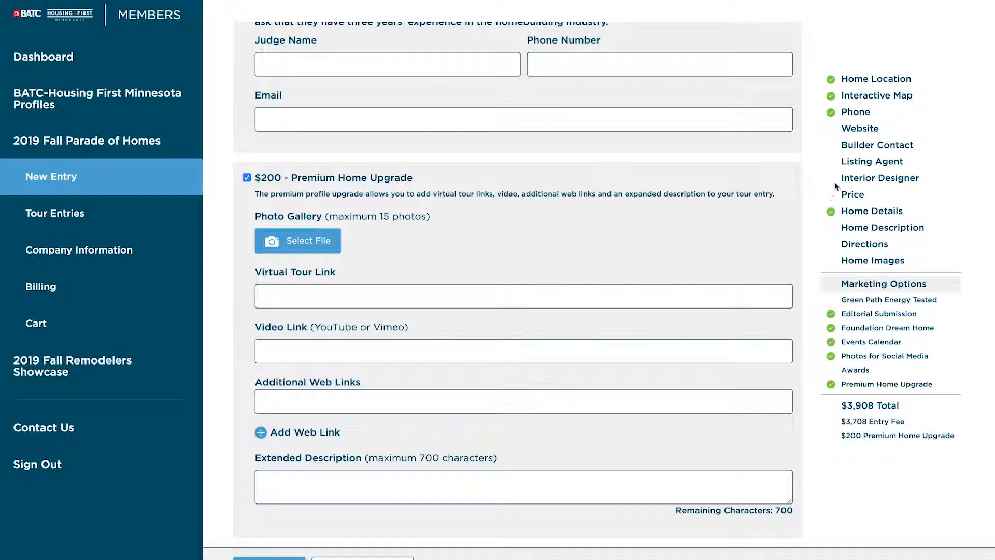
Step: Enter the contact's notification e-mail in Builder Contact, then check the Price and Home Location sections
click(861, 130)
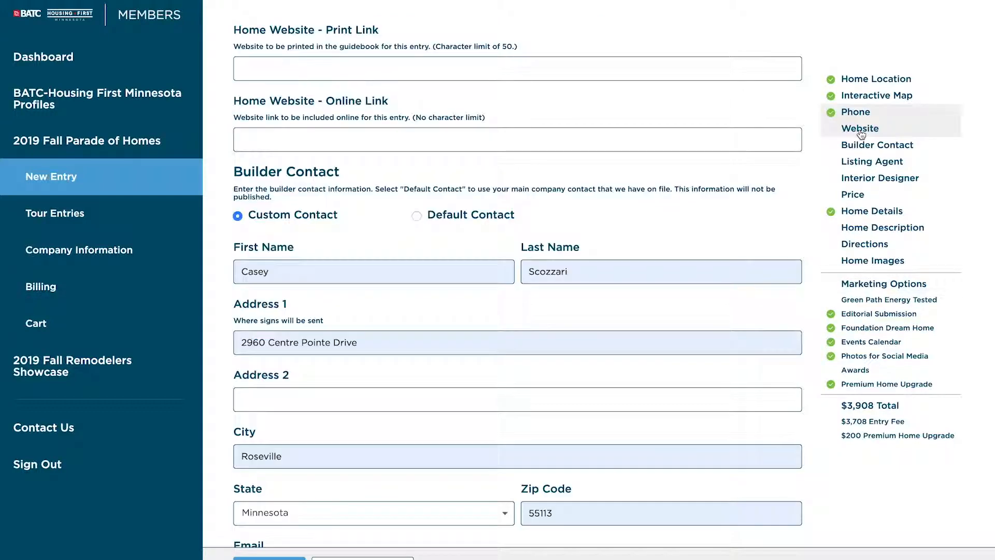
click(878, 145)
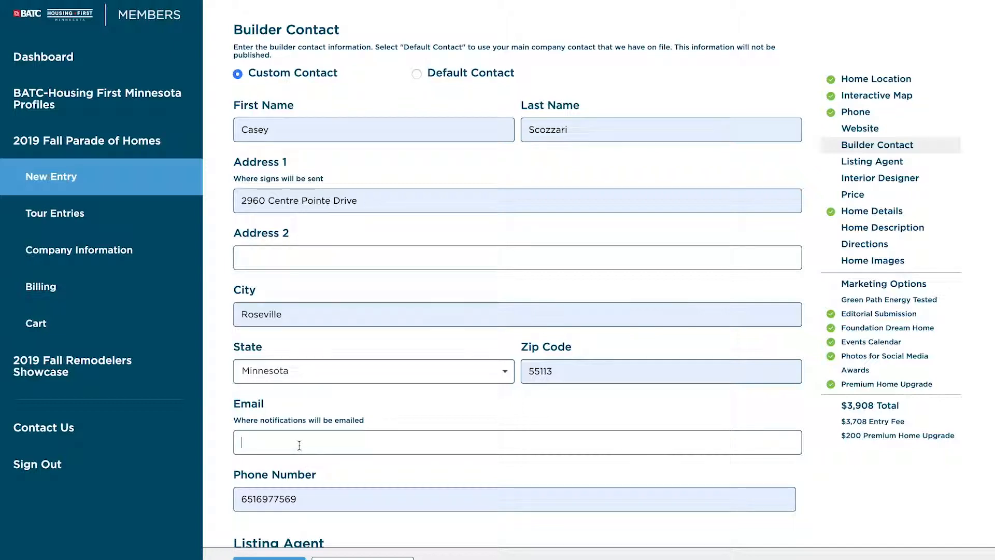
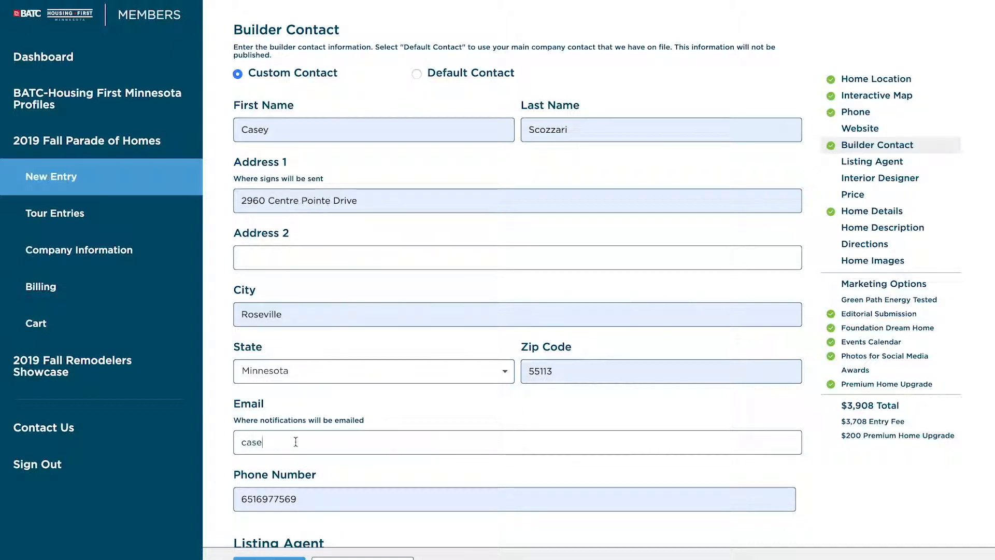
click(856, 199)
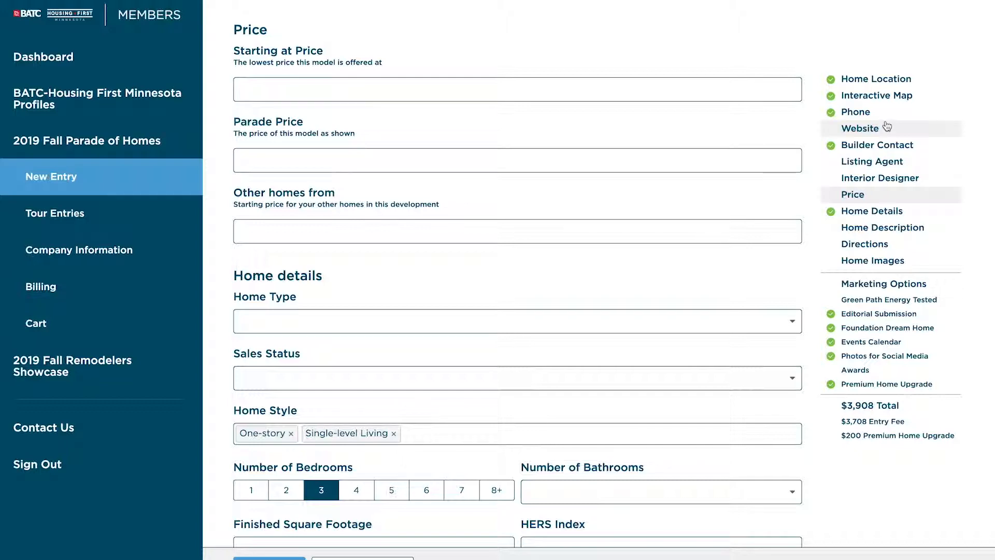
click(872, 82)
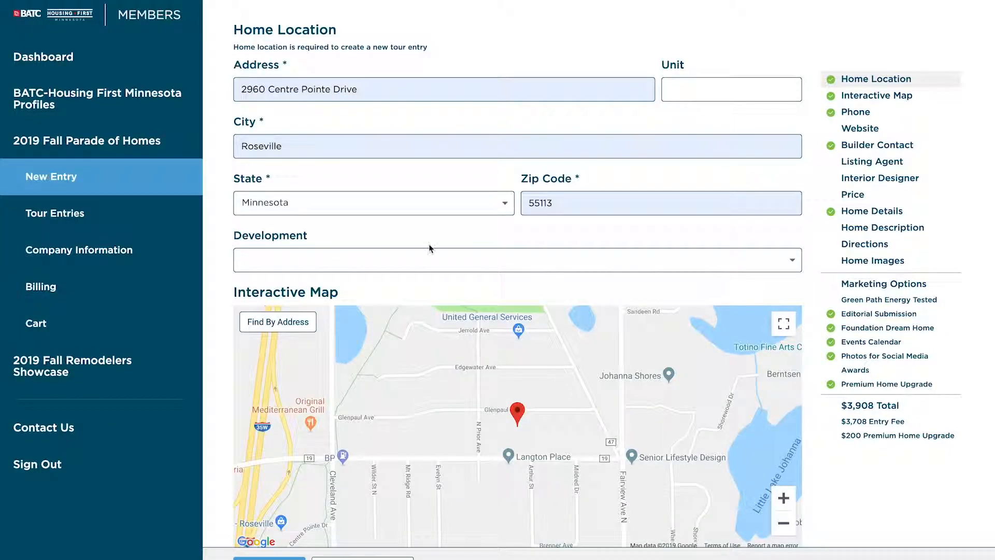
click(860, 145)
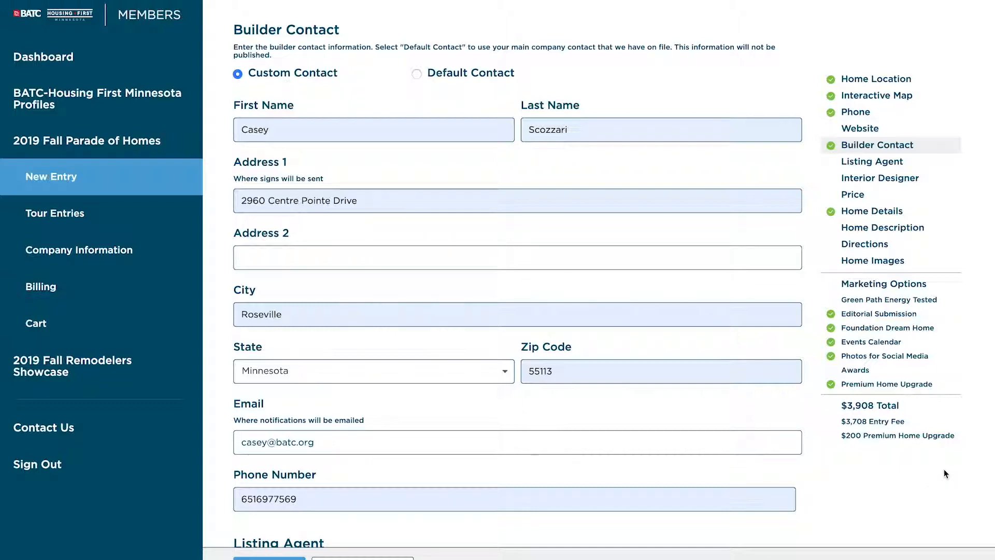
Step: Submit the $3,908 entry with Finish & Pay from the bottom bar
scroll(280, 553, down, 1)
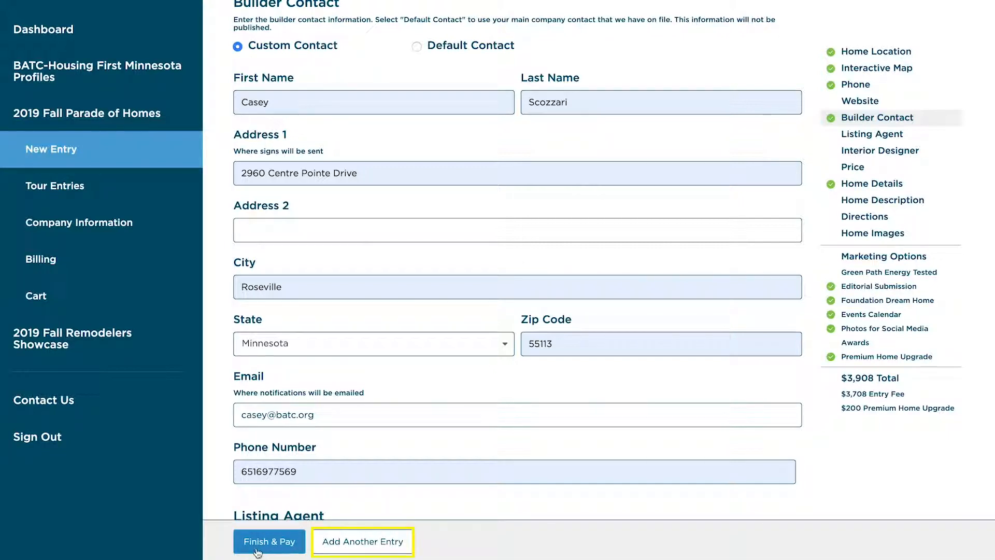
click(266, 552)
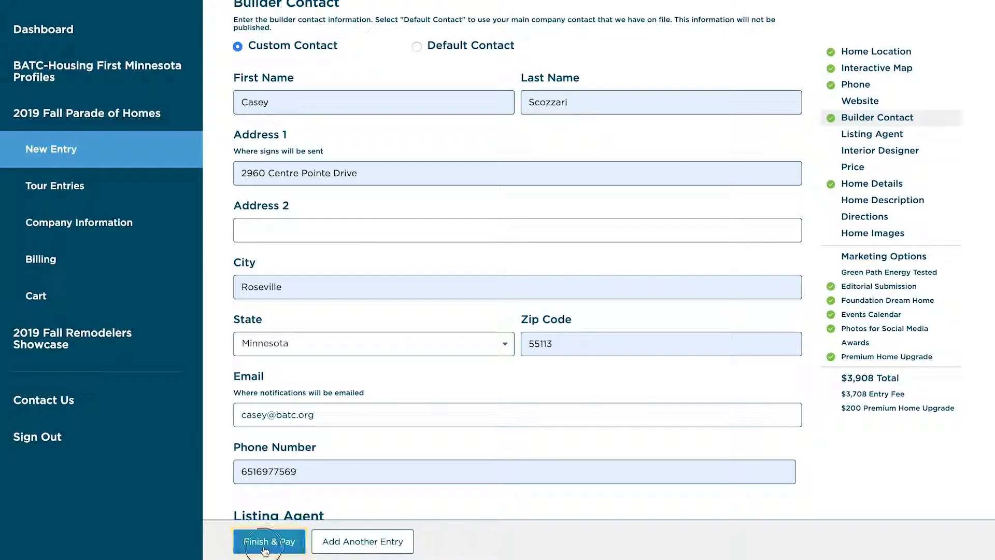